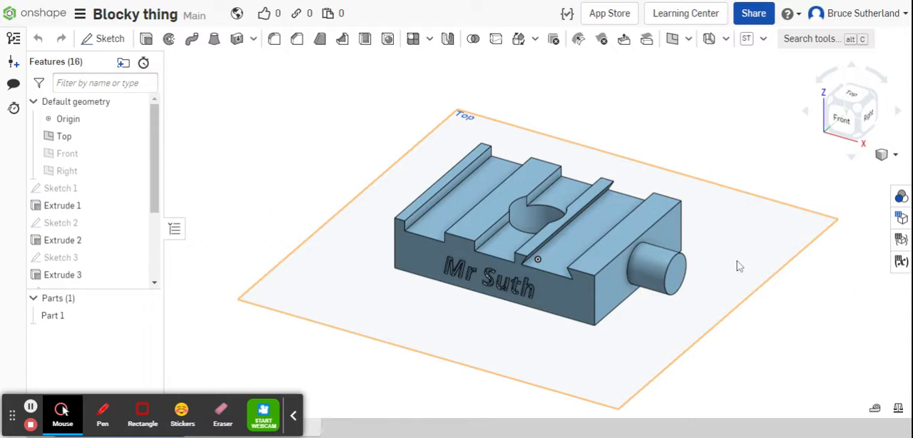
# Examine the finished block model from several sides and return it to the isometric view.
pyautogui.press('Right')
pyautogui.press('Right')
pyautogui.press('Right')
pyautogui.press('Right')
pyautogui.press('Right')
pyautogui.press('Right')
pyautogui.press('Right')
pyautogui.press('Right')
pyautogui.press('Right')
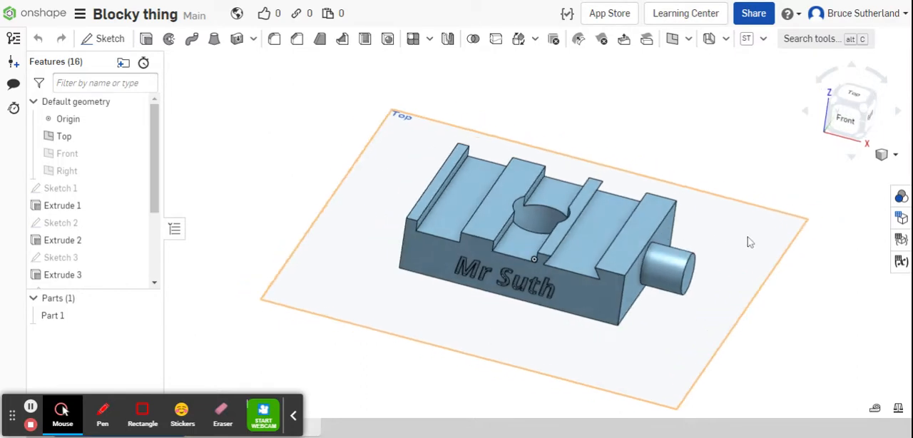
pyautogui.press('Right')
pyautogui.press('Right')
pyautogui.press('Right')
pyautogui.press('Right')
pyautogui.press('Right')
pyautogui.press('Right')
pyautogui.press('Right')
pyautogui.press('Right')
pyautogui.press('Right')
pyautogui.press('Right')
pyautogui.press('Right')
pyautogui.press('Right')
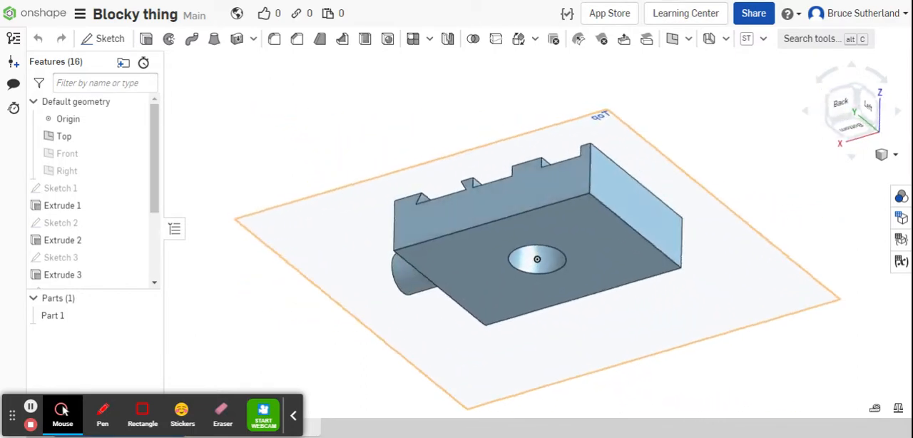
pyautogui.hotkey('shift', '7')
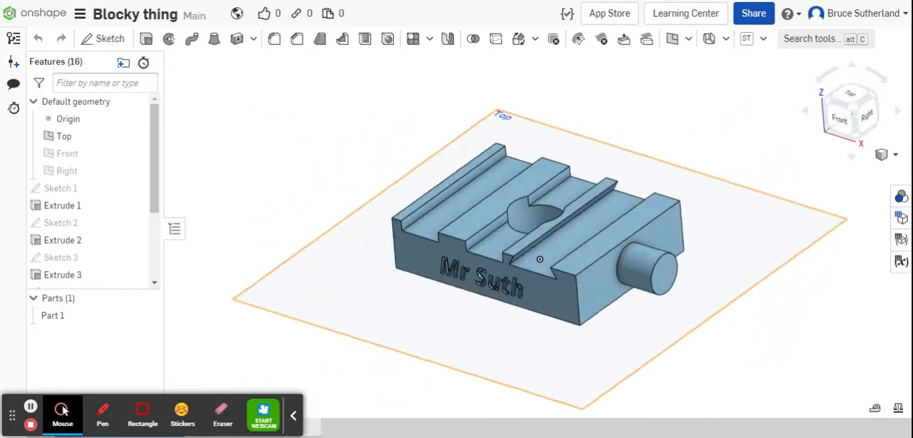
pyautogui.click(885, 155)
pyautogui.click(819, 172)
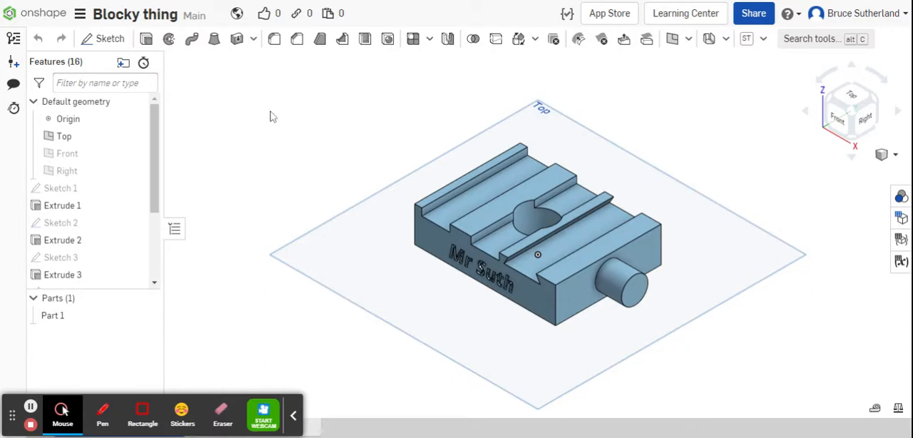
# Leave the finished model for the document list and create a public document named "Your name".
pyautogui.click(44, 6)
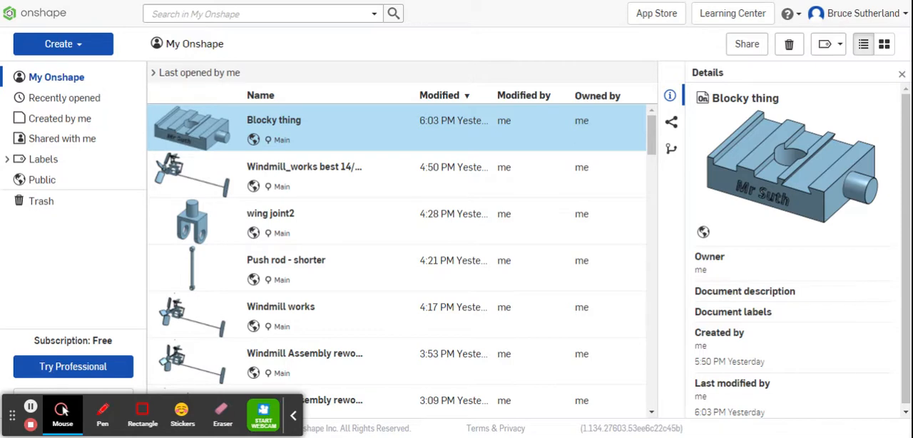
pyautogui.click(66, 45)
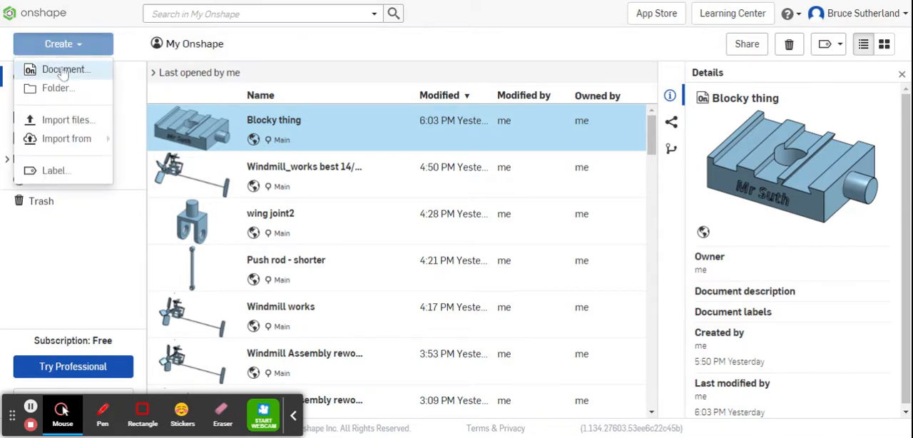
pyautogui.click(64, 69)
pyautogui.press('BackSpace')
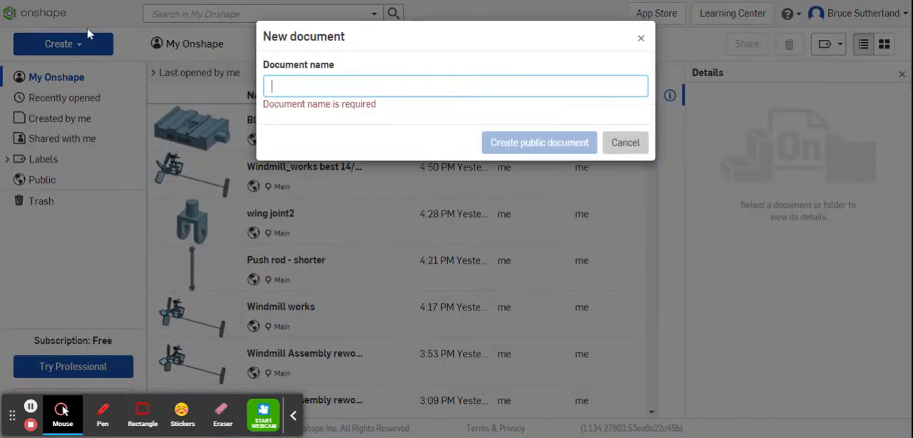
pyautogui.write('Your name')
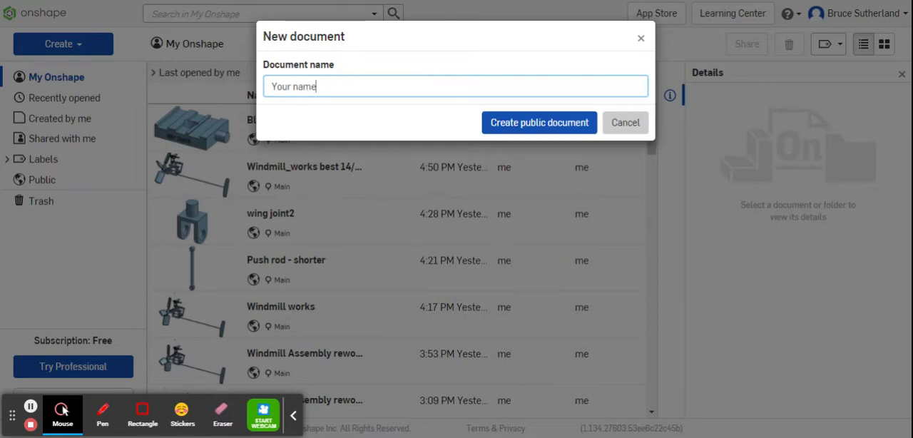
pyautogui.click(519, 124)
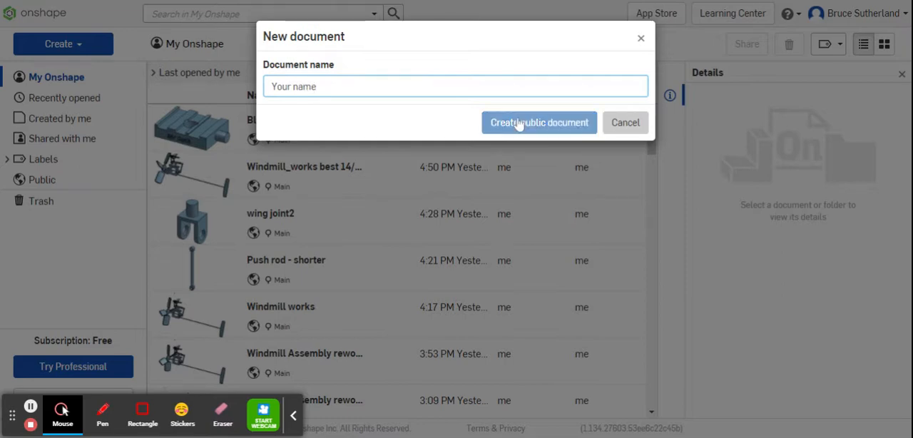
pyautogui.click(518, 125)
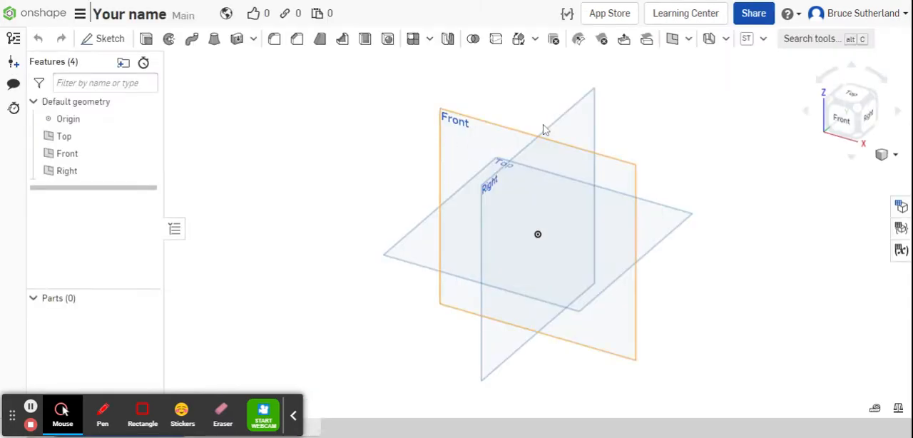
# Examine how the Top, Front and Right default planes are arranged around the origin from several sides.
pyautogui.press('Right')
pyautogui.press('Right')
pyautogui.press('Right')
pyautogui.press('Right')
pyautogui.press('Right')
pyautogui.press('Right')
pyautogui.press('Right')
pyautogui.press('Right')
pyautogui.press('Right')
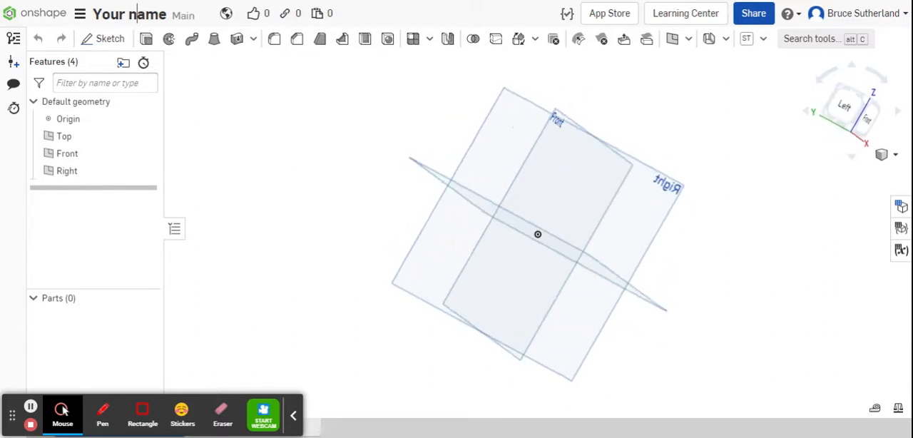
pyautogui.press('Right')
pyautogui.press('Right')
pyautogui.press('Right')
pyautogui.press('Right')
pyautogui.press('Right')
pyautogui.press('Right')
pyautogui.press('Right')
pyautogui.press('Right')
pyautogui.press('Right')
pyautogui.press('Right')
pyautogui.press('Right')
pyautogui.press('Right')
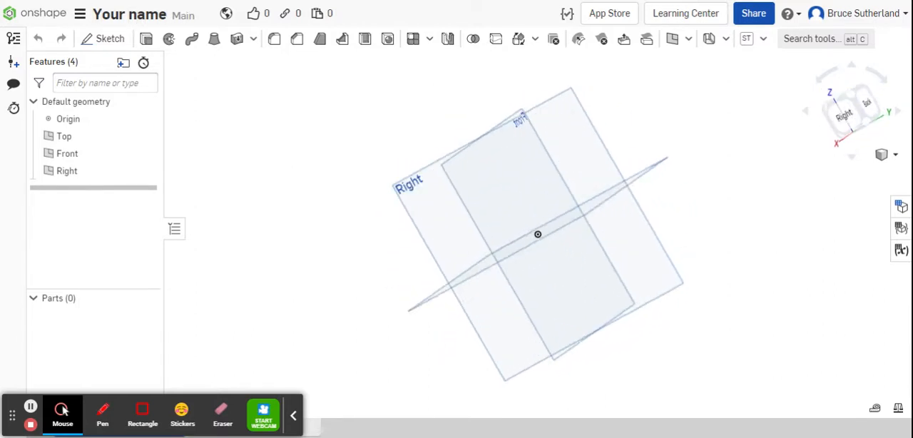
pyautogui.press('Right')
pyautogui.press('Right')
pyautogui.press('Right')
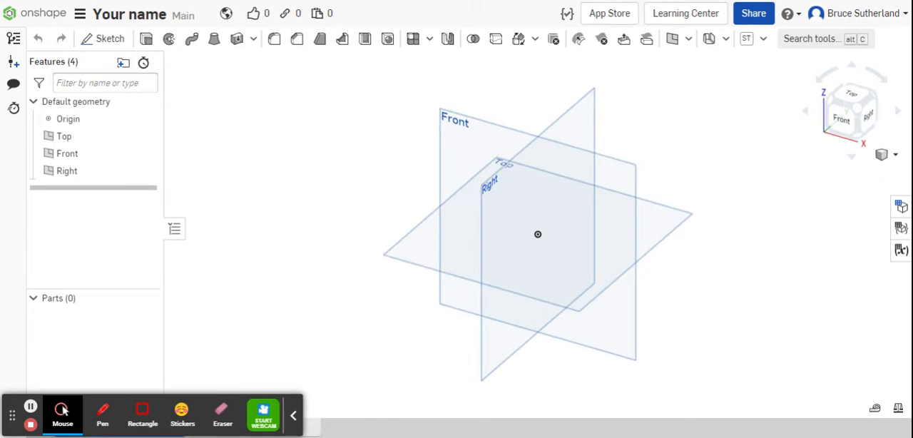
# Set the isometric view and hide the Right and Front planes so only the Top plane is shown.
pyautogui.click(896, 155)
pyautogui.click(863, 172)
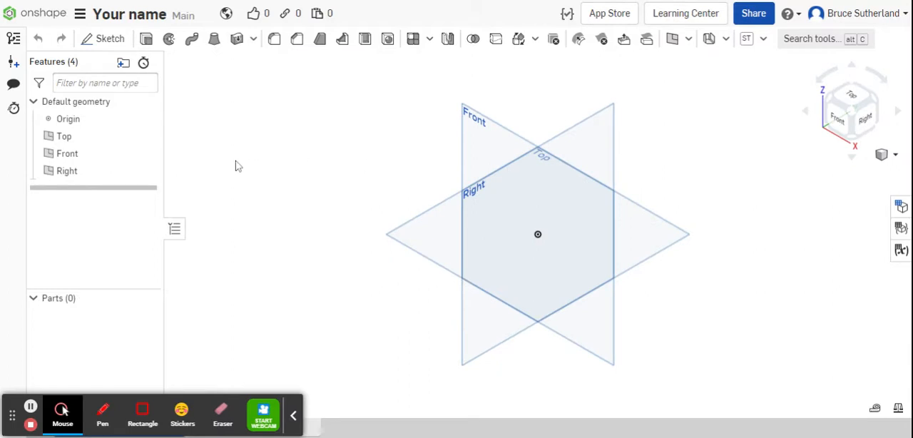
pyautogui.click(146, 171)
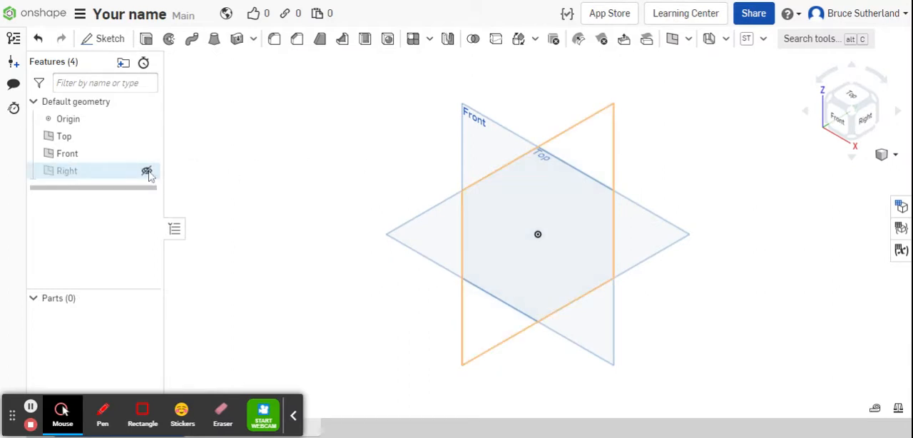
pyautogui.click(146, 154)
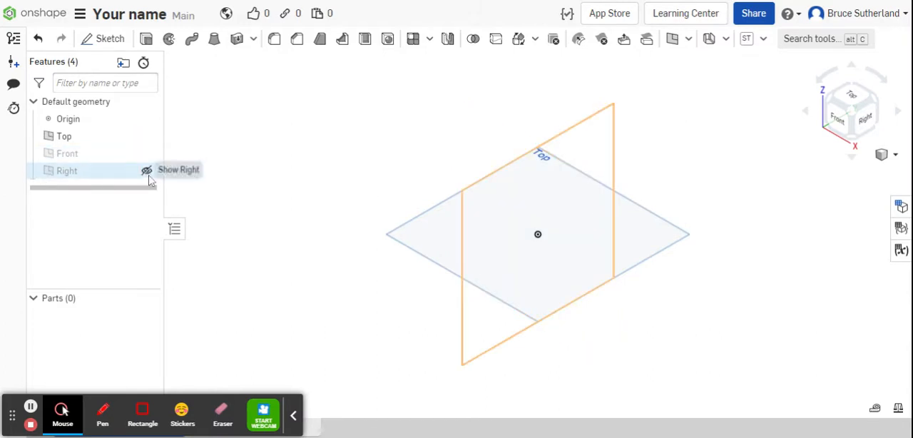
# Set the workspace's default length unit to Millimeter.
pyautogui.click(80, 14)
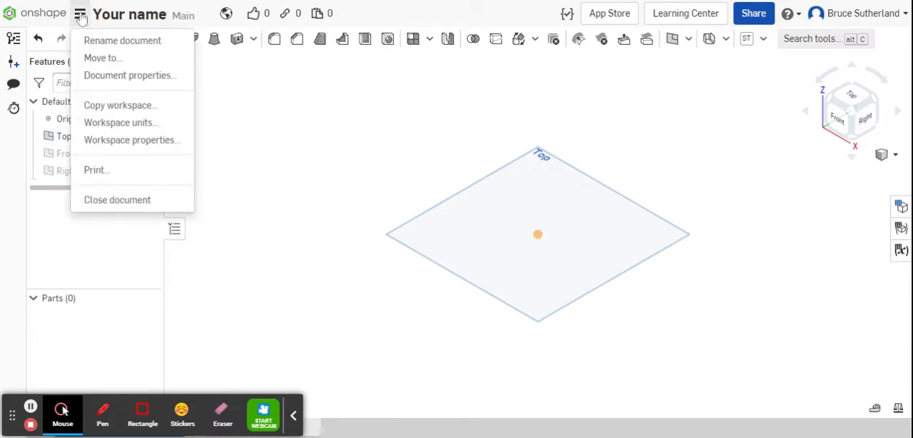
pyautogui.click(137, 123)
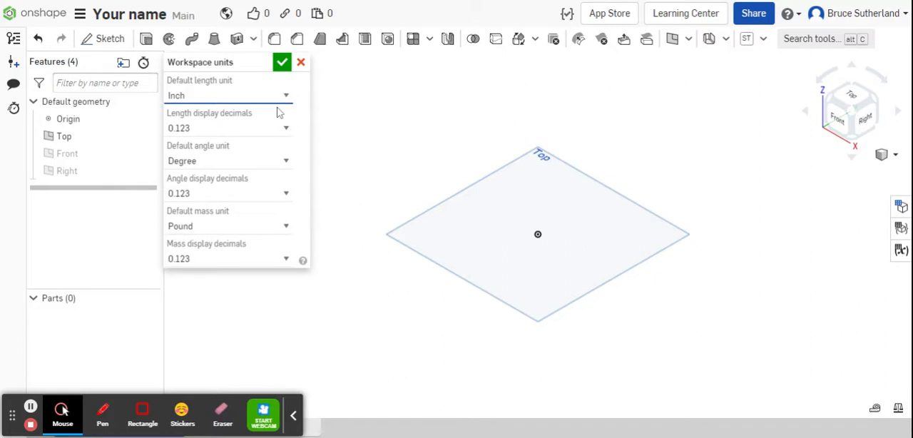
pyautogui.click(206, 206)
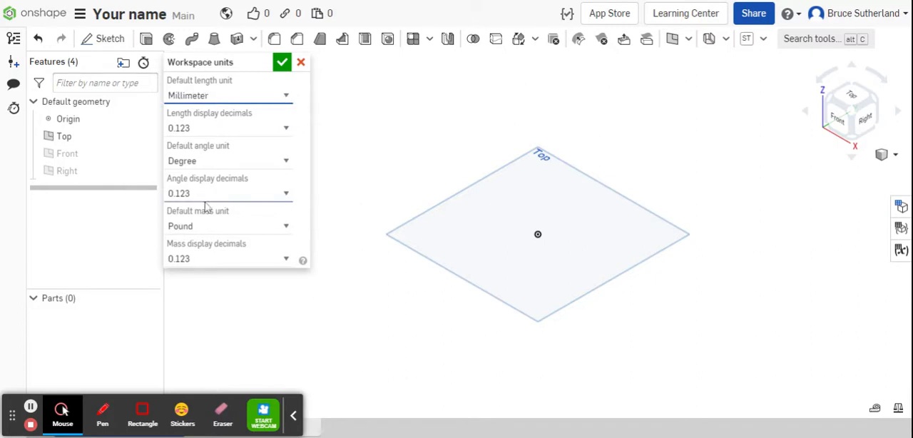
pyautogui.click(282, 63)
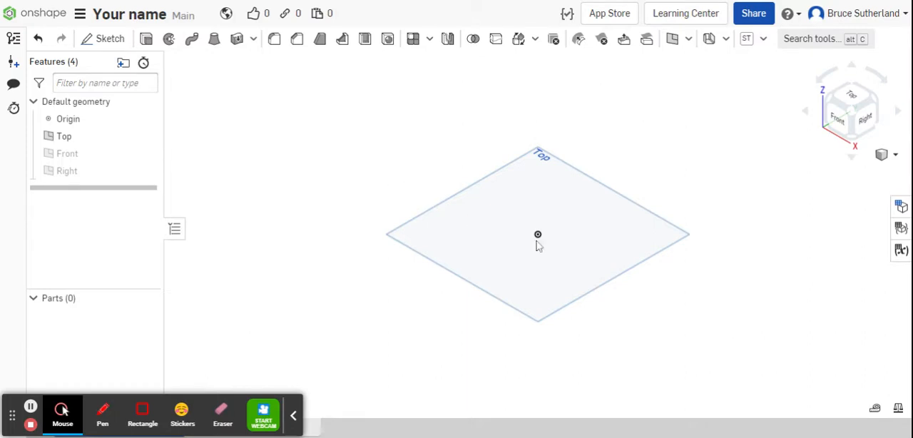
# Start a sketch on the Top plane and draw a center point rectangle about 116 by 82 mm centred on the origin.
pyautogui.click(107, 40)
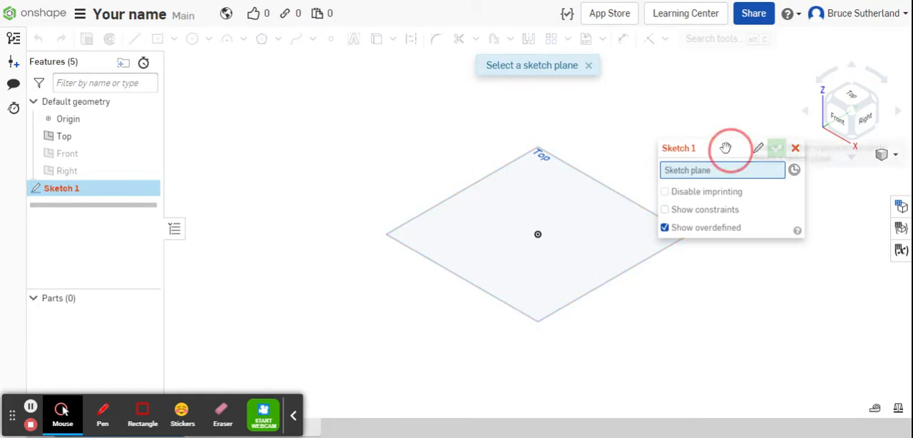
pyautogui.moveTo(727, 149)
pyautogui.mouseDown()
pyautogui.moveTo(381, 76)
pyautogui.moveTo(277, 75)
pyautogui.mouseUp()
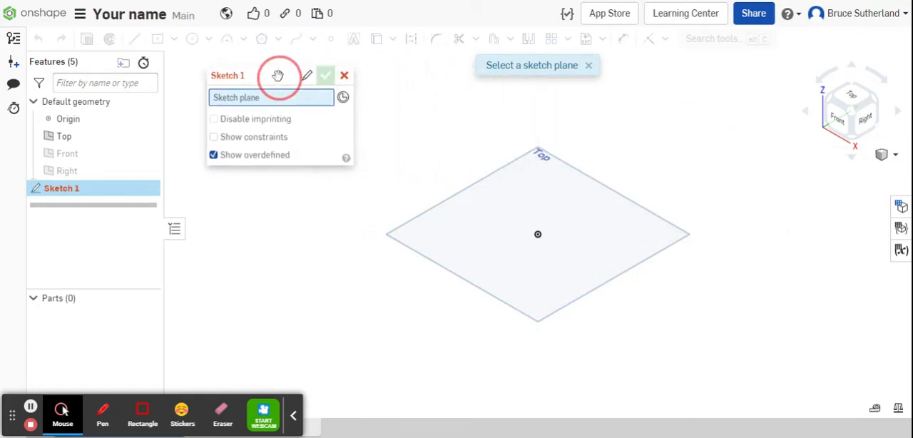
pyautogui.click(448, 205)
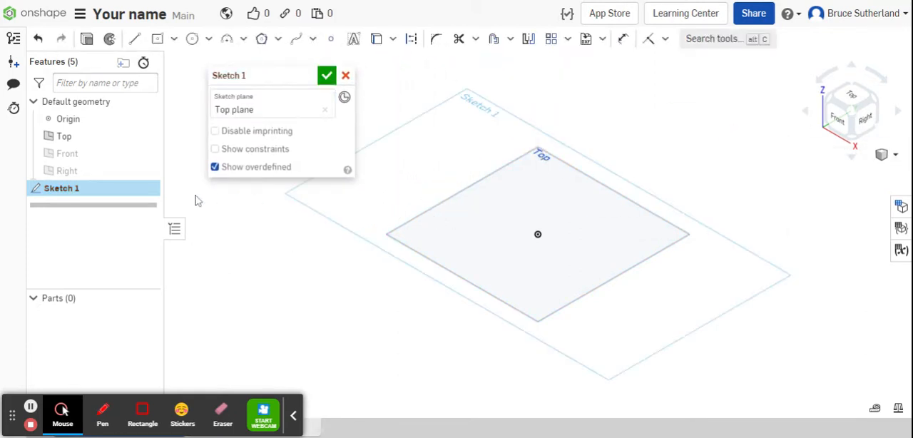
pyautogui.click(174, 40)
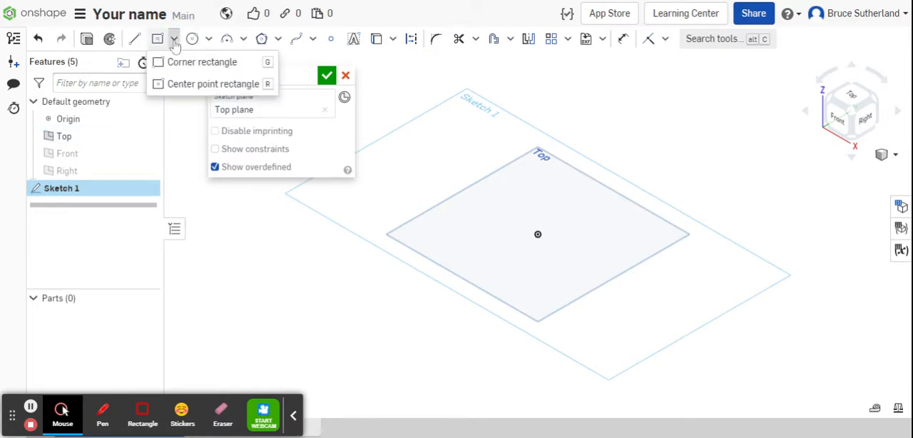
pyautogui.click(188, 85)
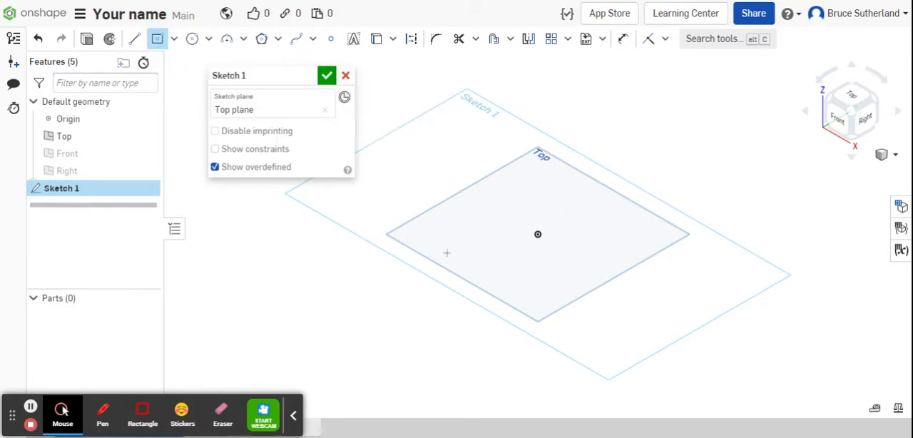
pyautogui.click(536, 233)
pyautogui.moveTo(537, 235); pyautogui.dragTo(554, 290)
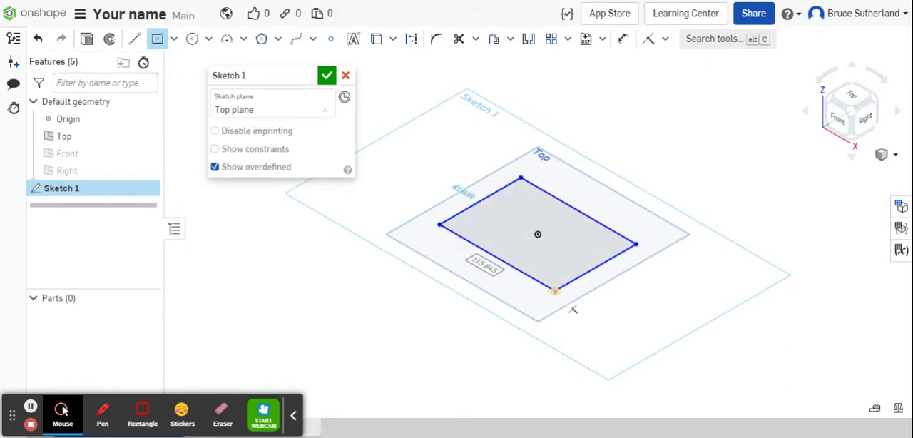
# Dimension the long side of the rectangle to 80 mm.
pyautogui.click(624, 41)
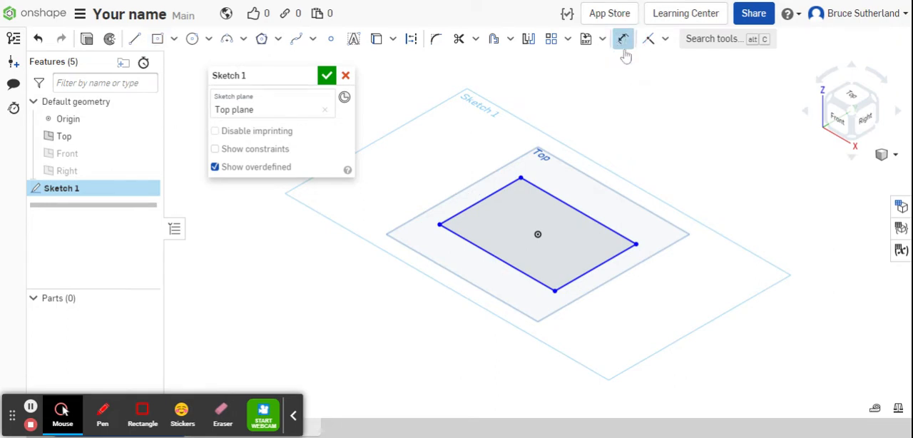
pyautogui.press('d')
pyautogui.click(584, 214)
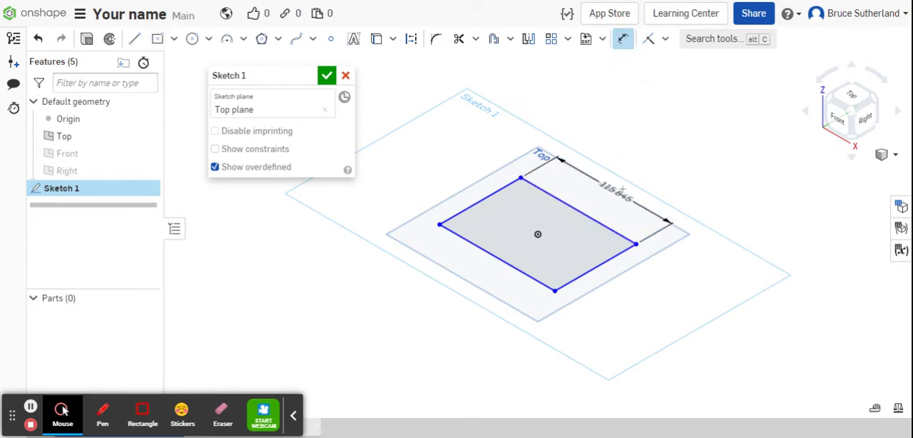
pyautogui.click(622, 188)
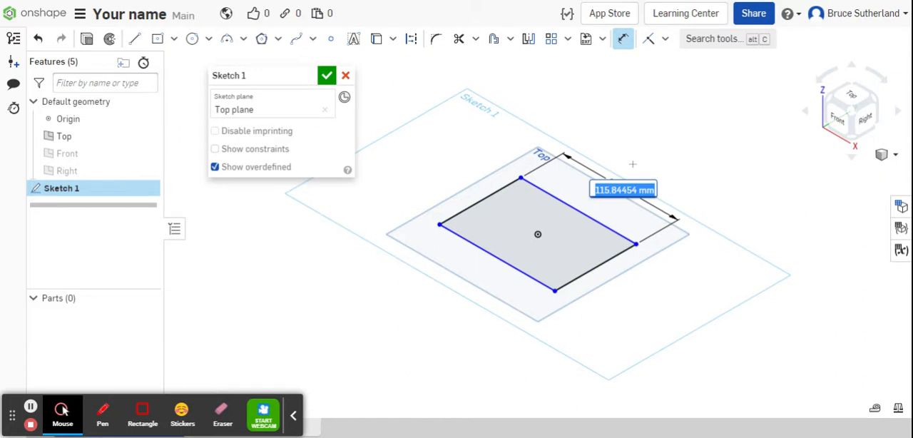
pyautogui.write('8')
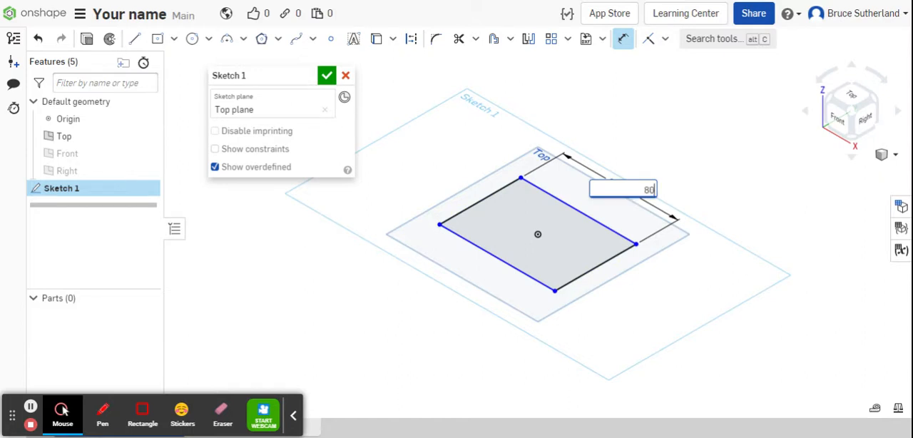
pyautogui.write('0')
pyautogui.press('Return')
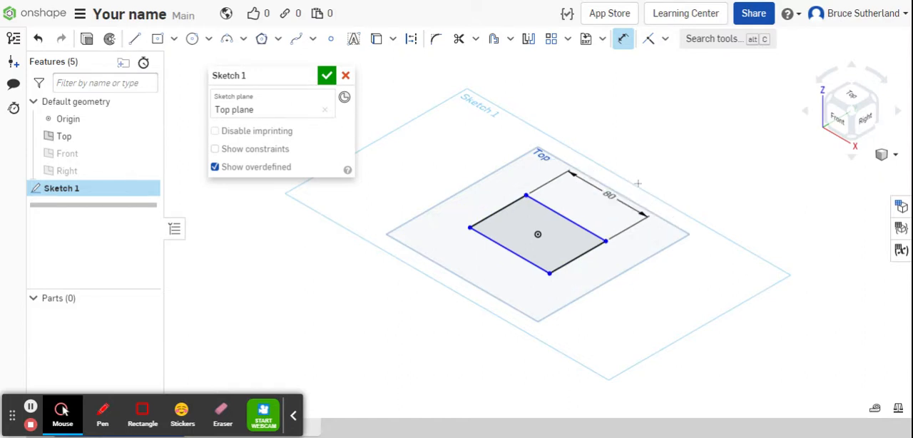
# Dimension the short side of the rectangle to 60 mm.
pyautogui.click(571, 260)
pyautogui.click(604, 288)
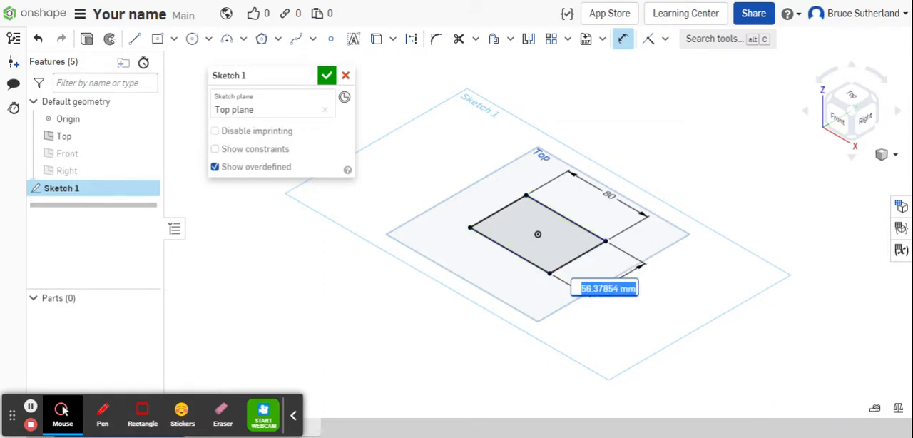
pyautogui.write('60')
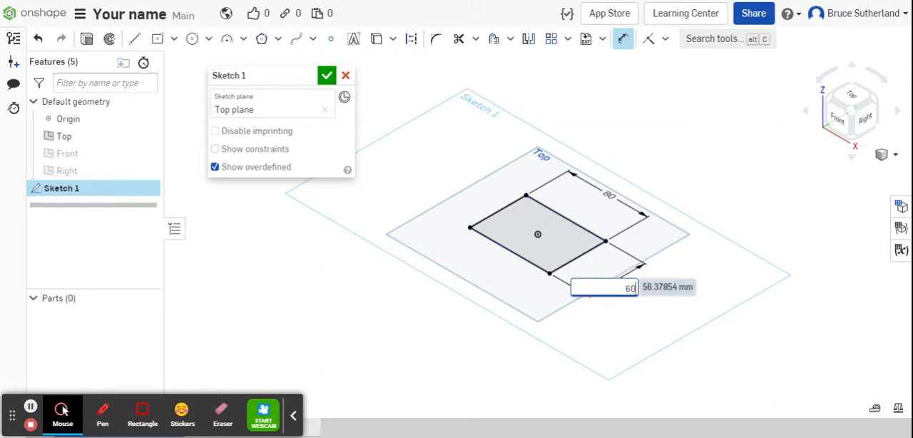
pyautogui.press('Return')
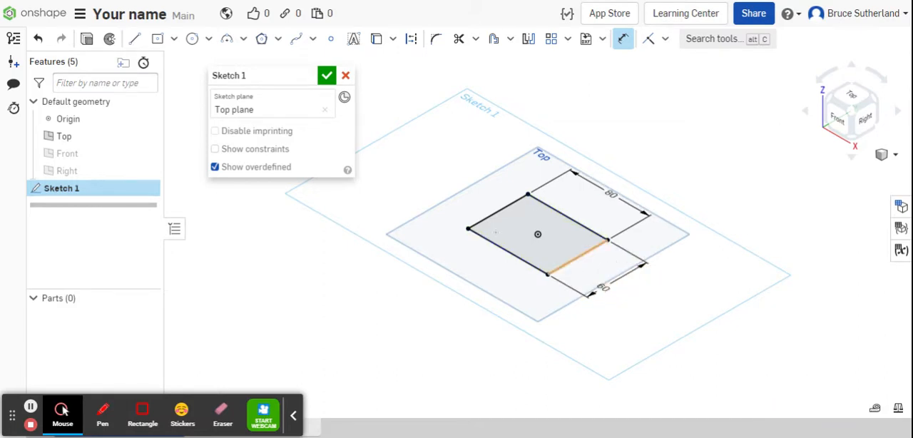
# Draw a center point circle about 46 mm in diameter, centred on the origin inside the rectangle.
pyautogui.click(208, 39)
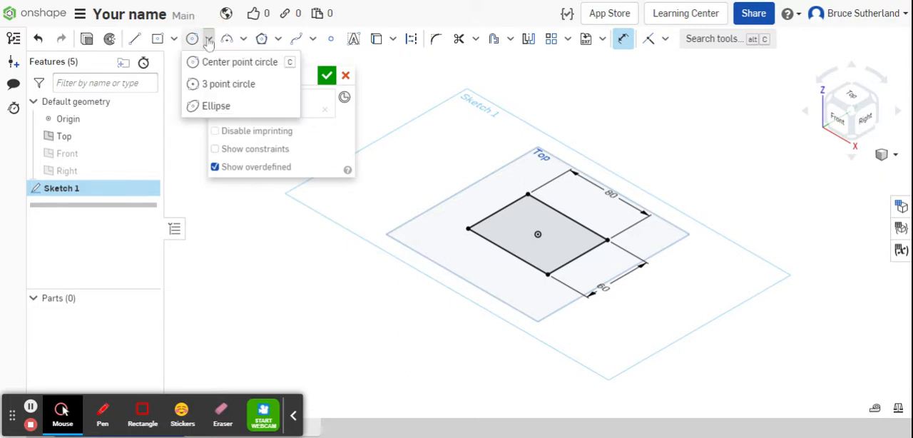
pyautogui.click(220, 62)
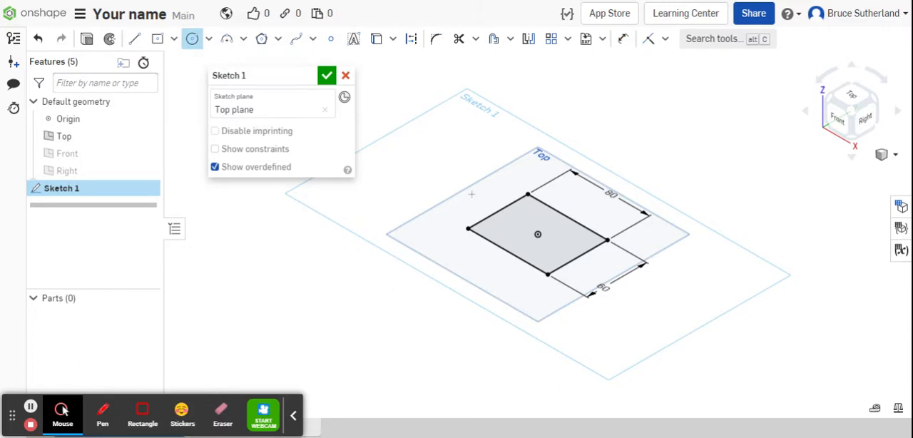
pyautogui.moveTo(538, 234); pyautogui.dragTo(548, 252)
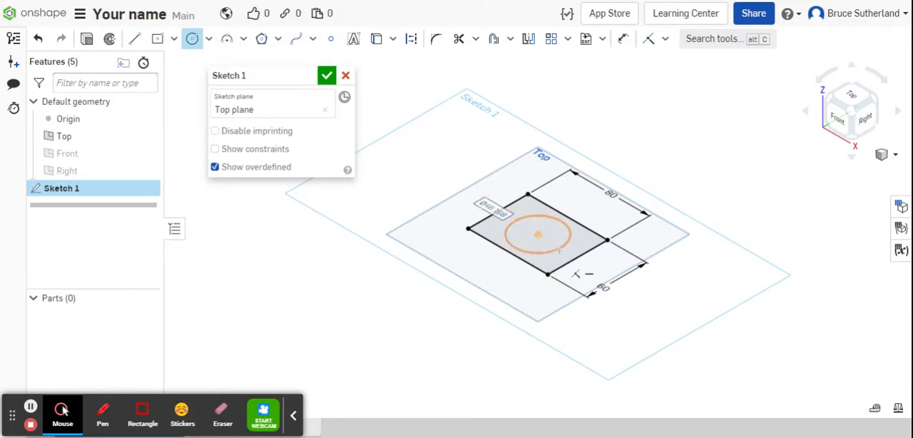
# Dimension the circle's diameter to 20 mm and finish the base sketch.
pyautogui.press('d')
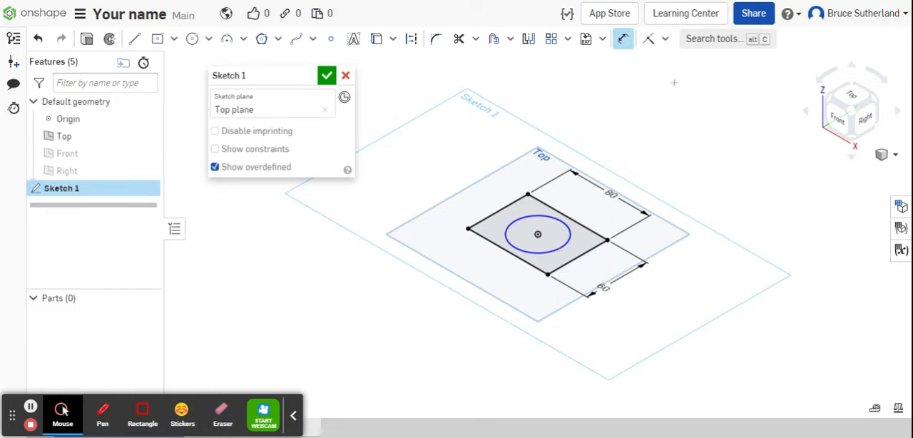
pyautogui.click(534, 254)
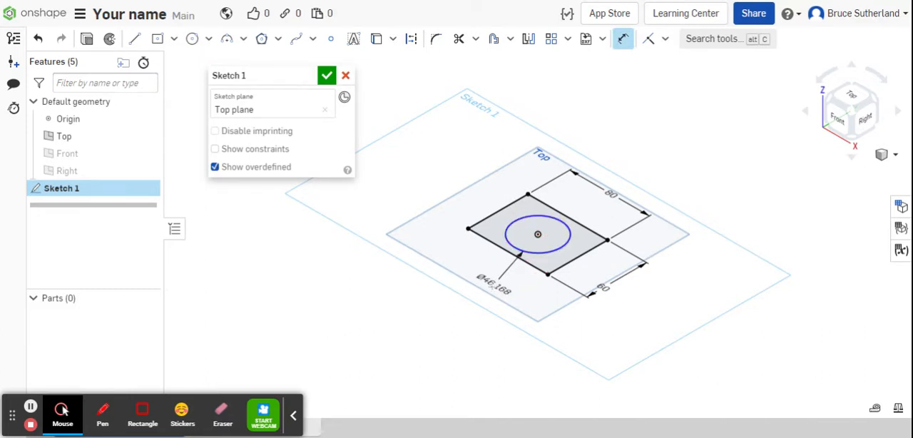
pyautogui.click(492, 288)
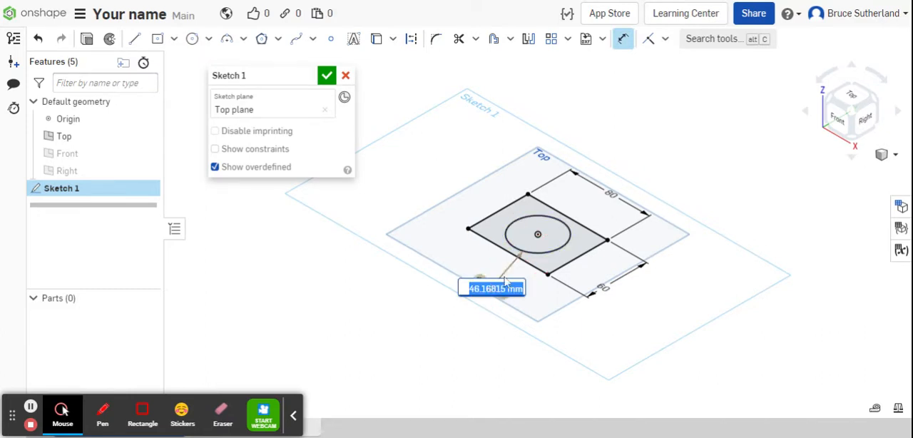
pyautogui.write('20')
pyautogui.press('Return')
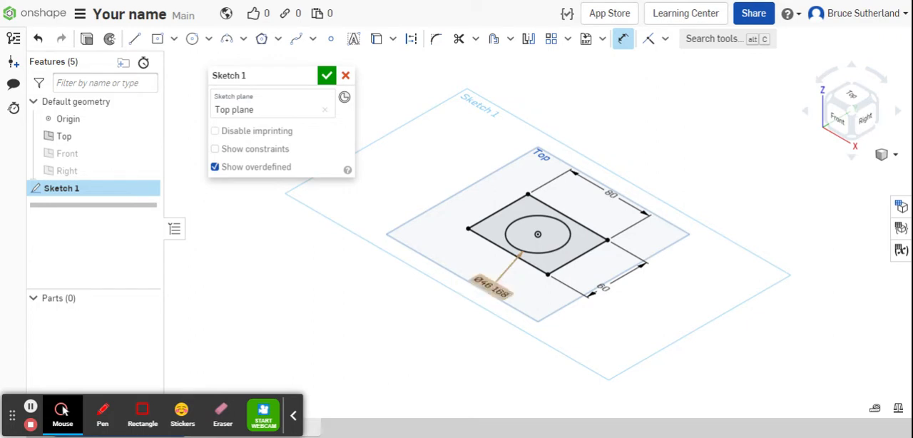
pyautogui.click(326, 75)
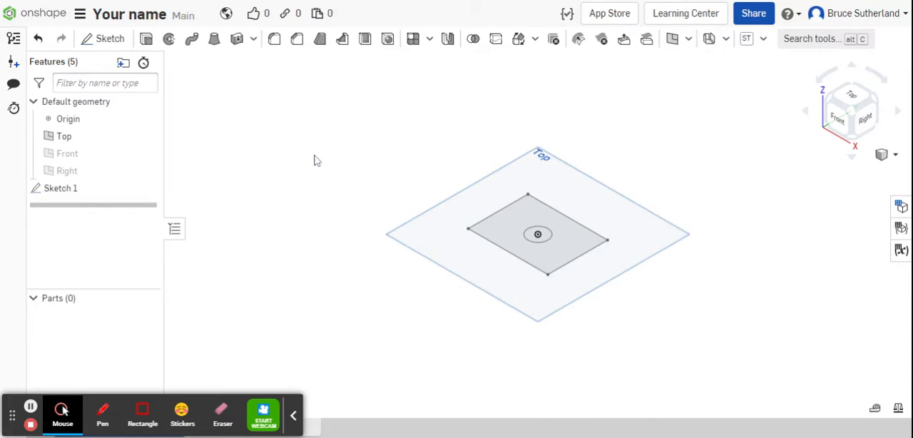
# Extrude the rectangle region around the circle as a new solid with a blind depth of 20 mm.
pyautogui.click(146, 40)
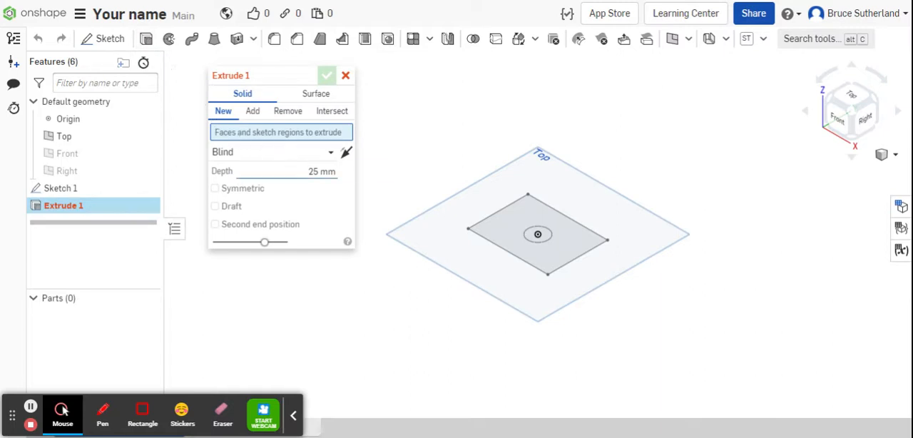
pyautogui.click(321, 171)
pyautogui.write('20')
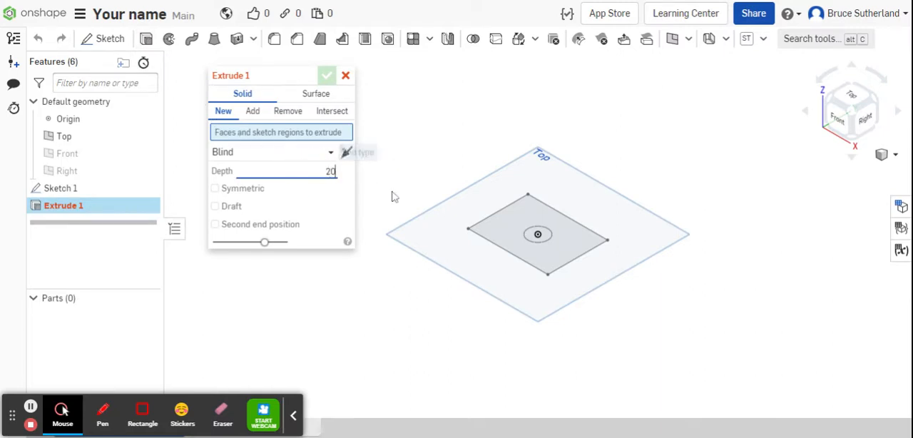
pyautogui.click(510, 227)
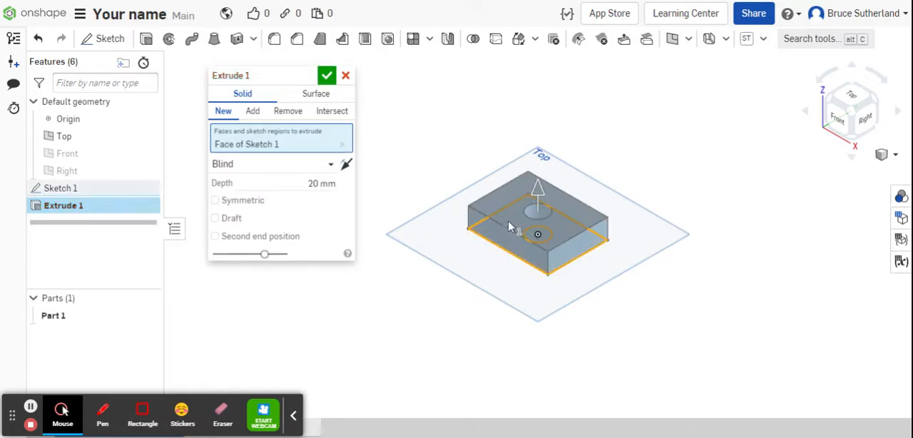
pyautogui.click(328, 77)
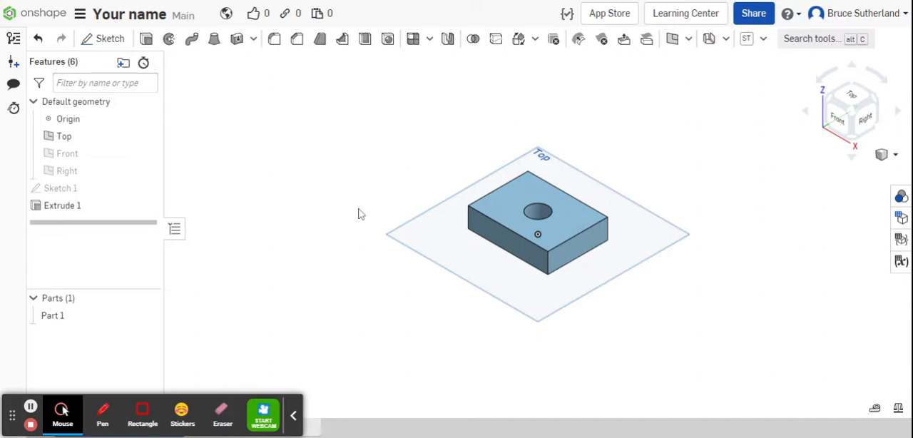
# Start a sketch on the block's upper face and view it straight from the top.
pyautogui.scroll(4, 358, 212)
pyautogui.moveTo(410, 216); pyautogui.dragTo(322, 211, button='middle')
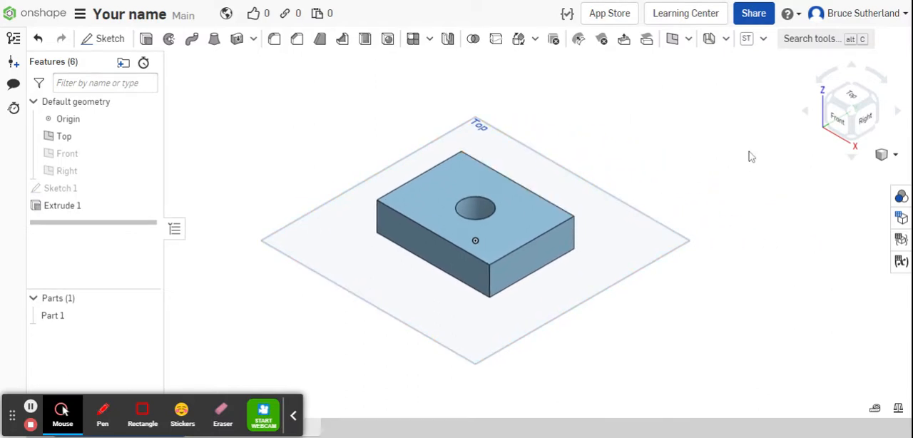
pyautogui.click(860, 98)
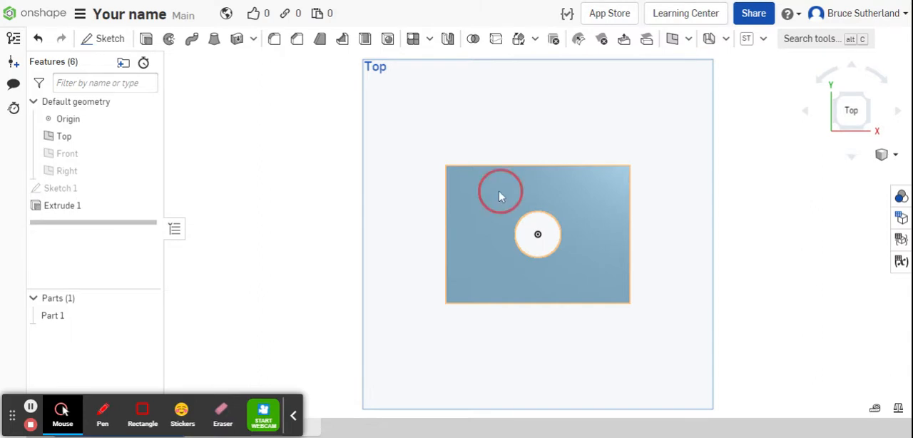
pyautogui.moveTo(499, 194); pyautogui.dragTo(482, 166, button='right')
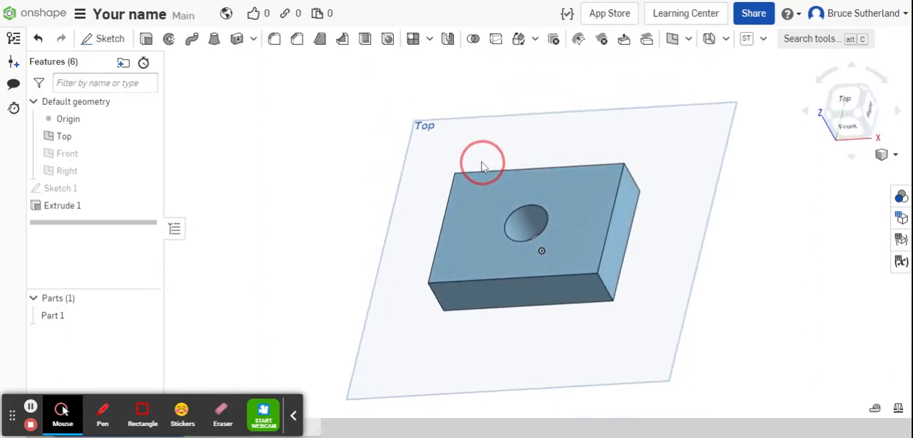
pyautogui.click(476, 211)
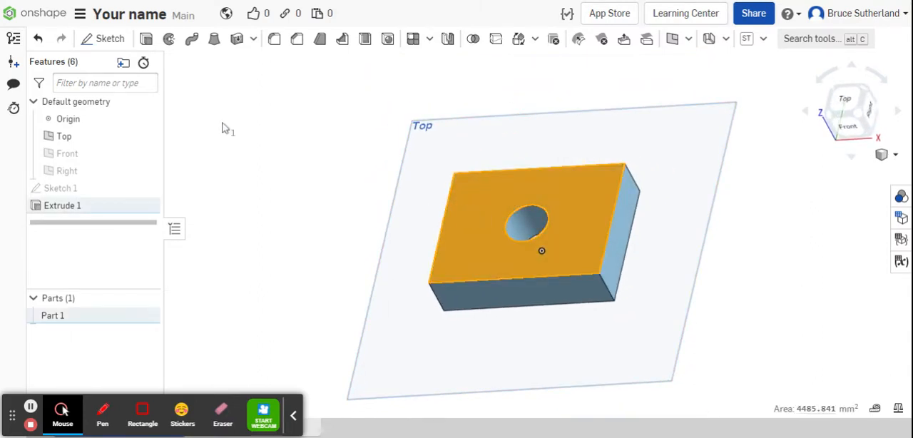
pyautogui.click(110, 37)
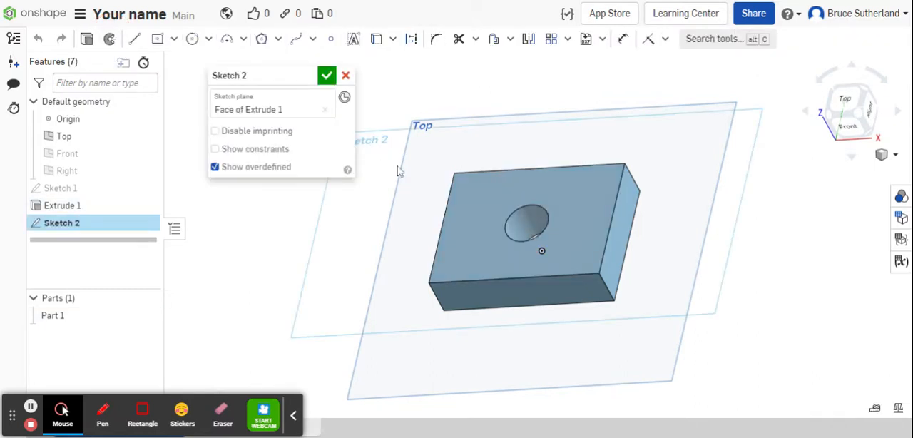
pyautogui.click(843, 105)
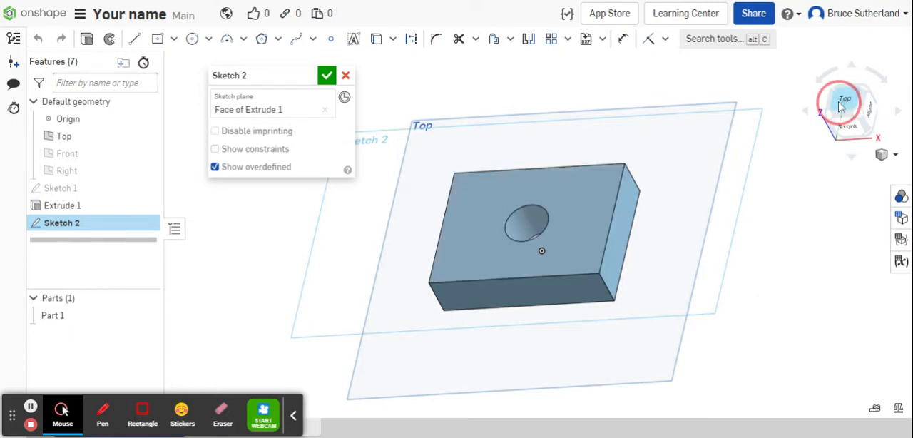
# Draw a corner rectangle about 15 by 60 mm between the block's two long edges, on the negative X side of the hole.
pyautogui.click(174, 38)
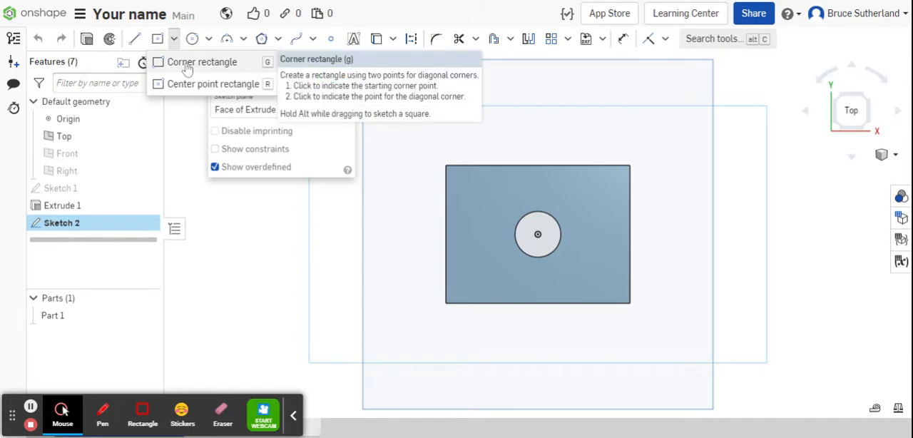
pyautogui.click(187, 64)
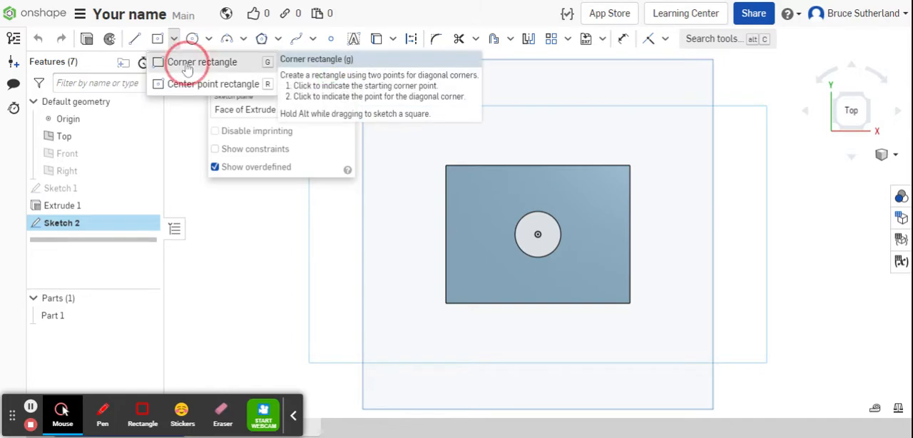
pyautogui.click(474, 167)
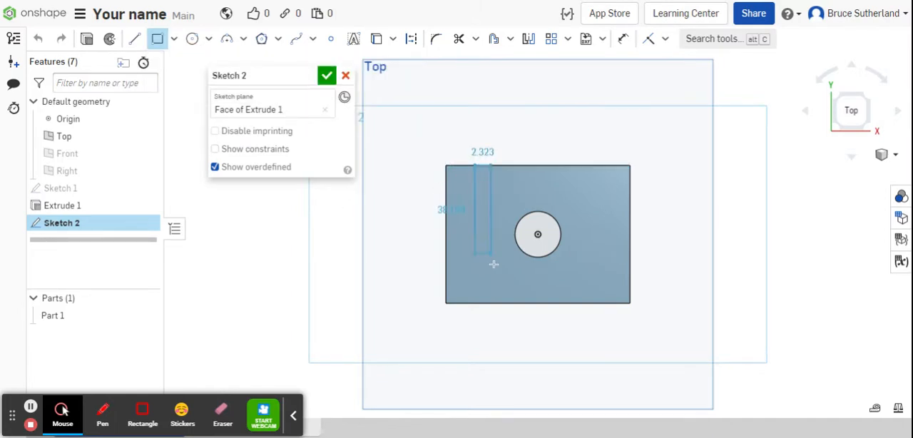
pyautogui.click(510, 302)
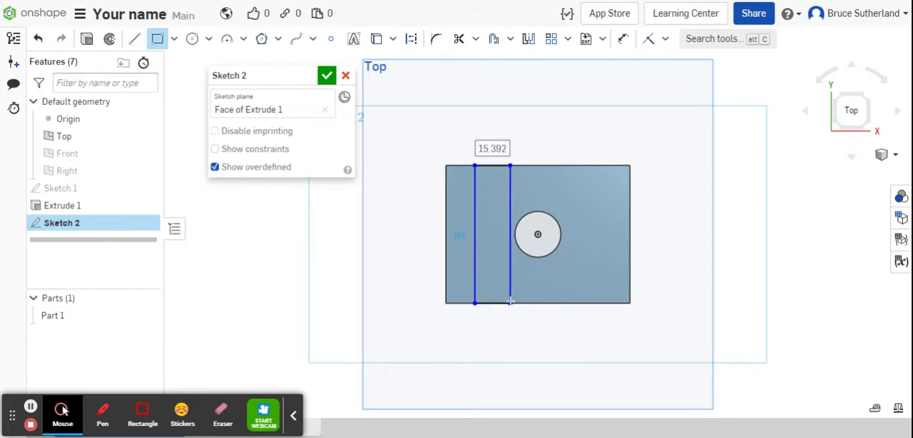
pyautogui.press('Tab')
# Dimension the width of the narrow rectangle to 16 mm.
pyautogui.click(622, 39)
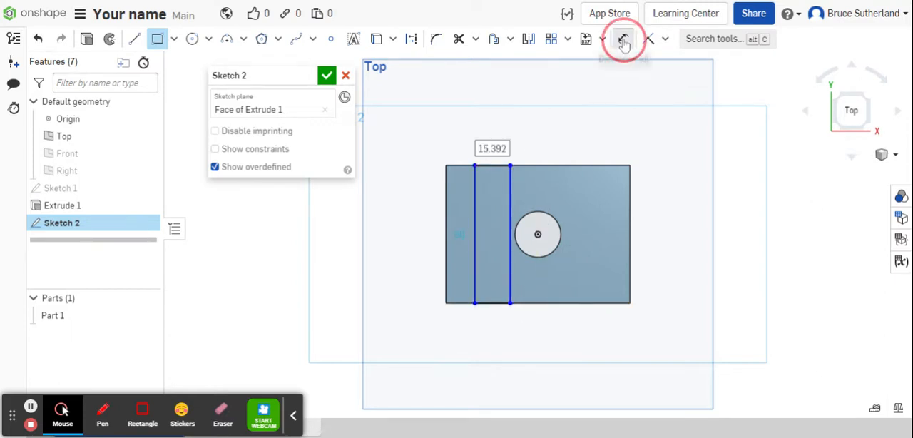
pyautogui.click(499, 166)
pyautogui.click(503, 122)
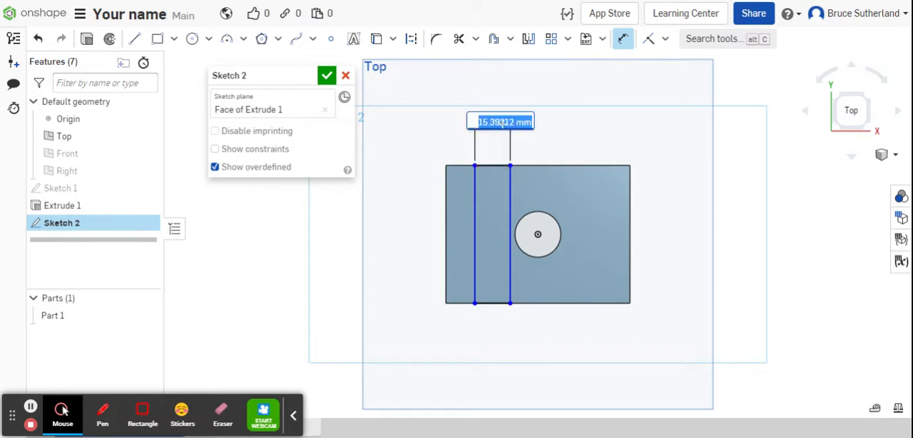
pyautogui.write('1')
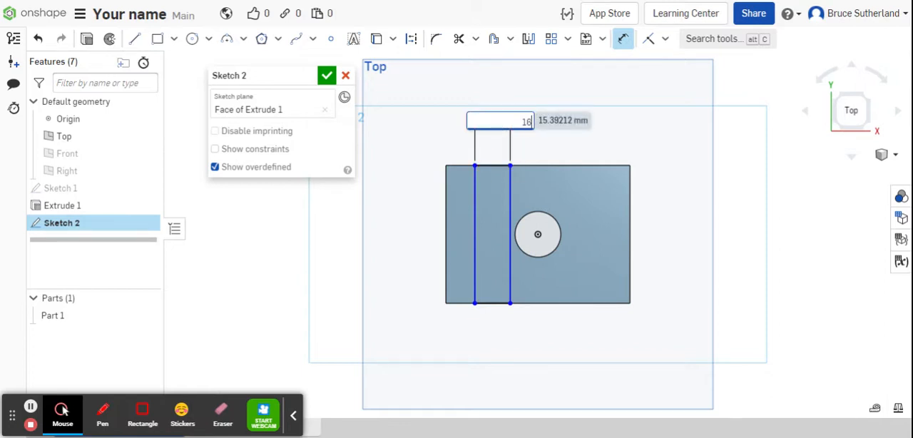
pyautogui.write('6')
pyautogui.press('Return')
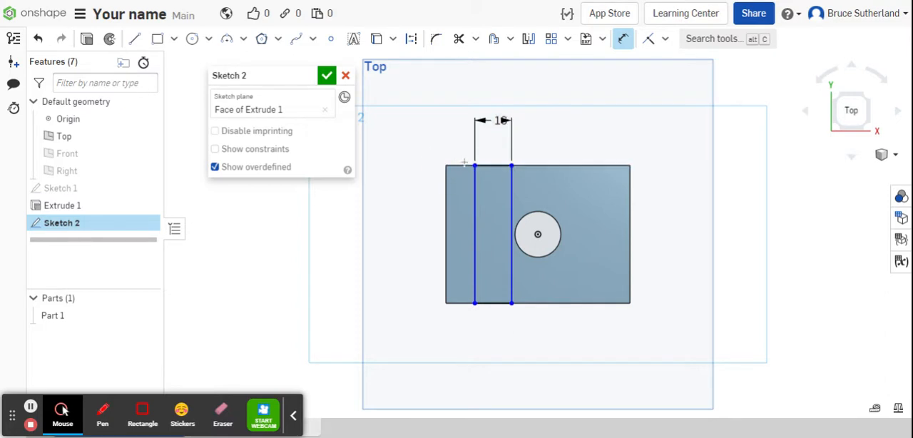
# Dimension the narrow rectangle 4 mm from the block's nearest short edge and finish the sketch.
pyautogui.click(474, 166)
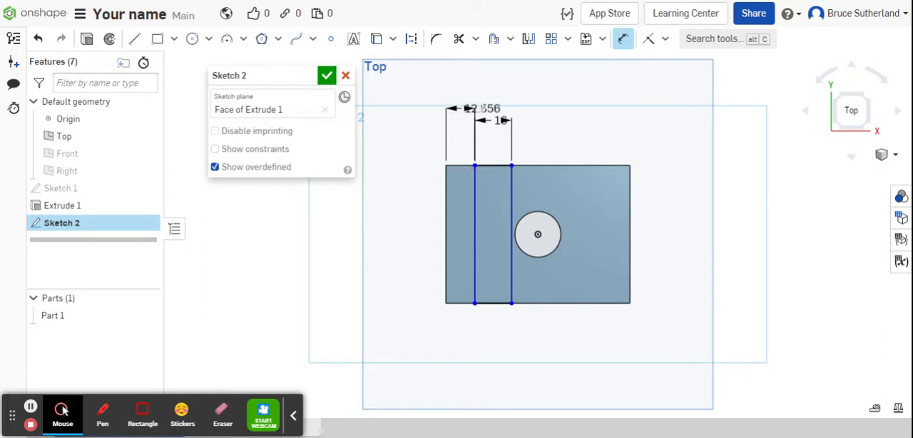
pyautogui.click(484, 105)
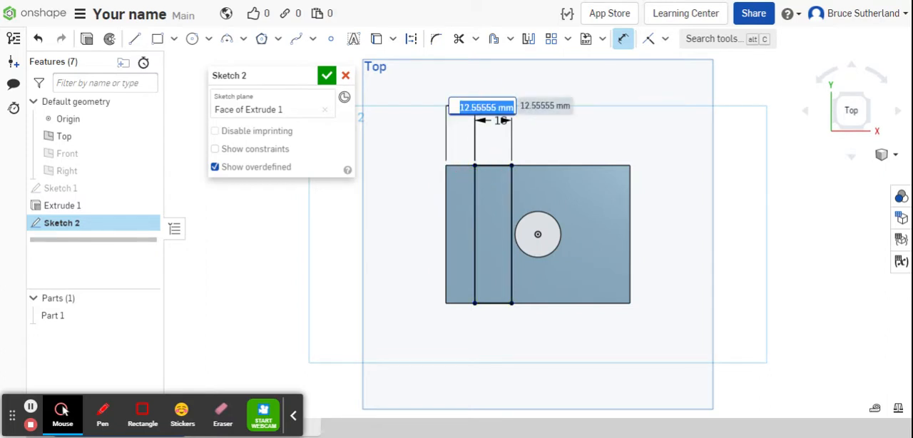
pyautogui.write('4')
pyautogui.press('Return')
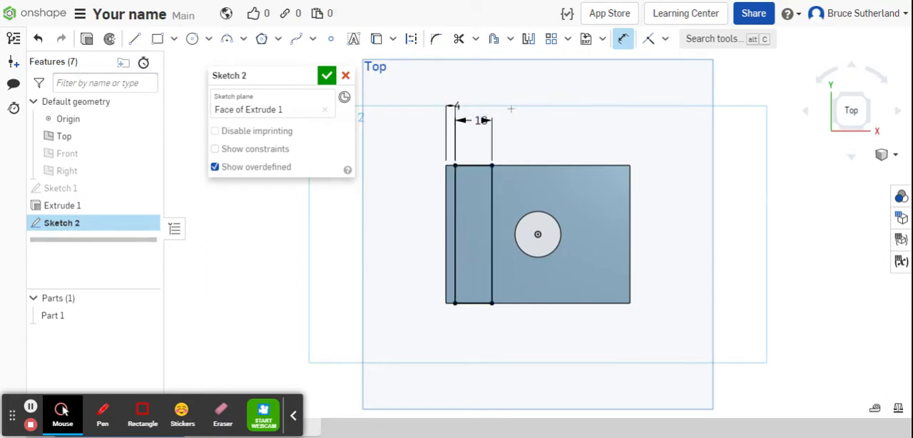
pyautogui.click(326, 75)
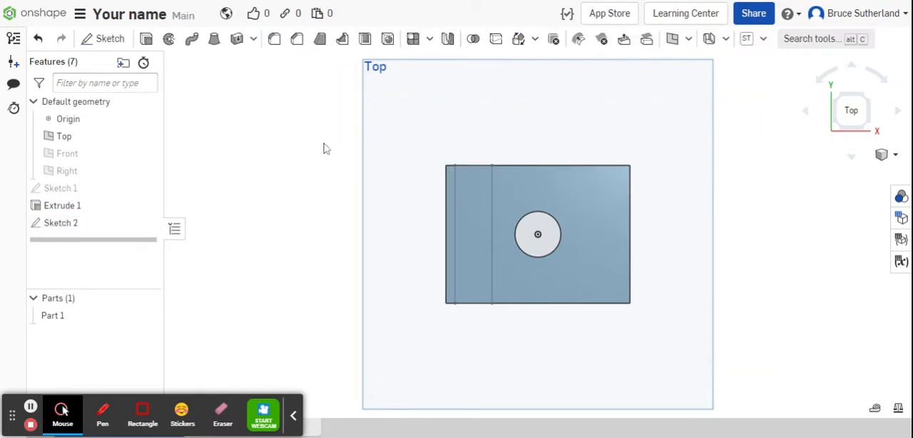
# Cut the 16 mm wide rectangle 4 mm deep into the block's upper face with a blind Remove extrude.
pyautogui.click(895, 154)
pyautogui.click(875, 173)
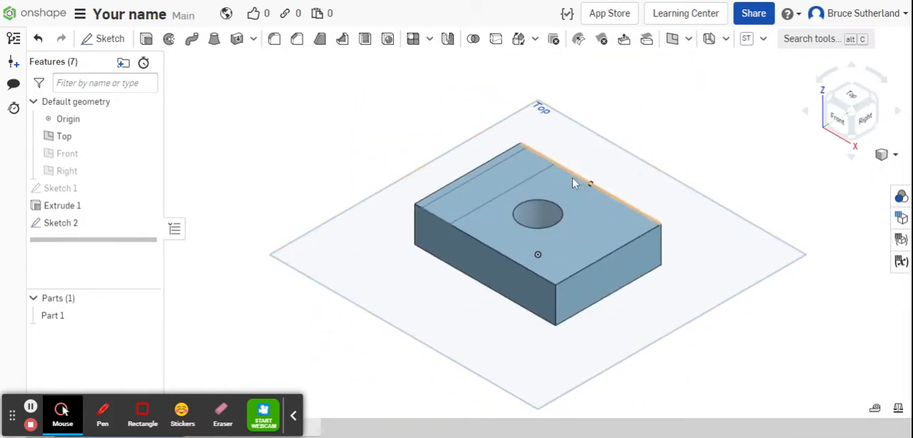
pyautogui.click(518, 176)
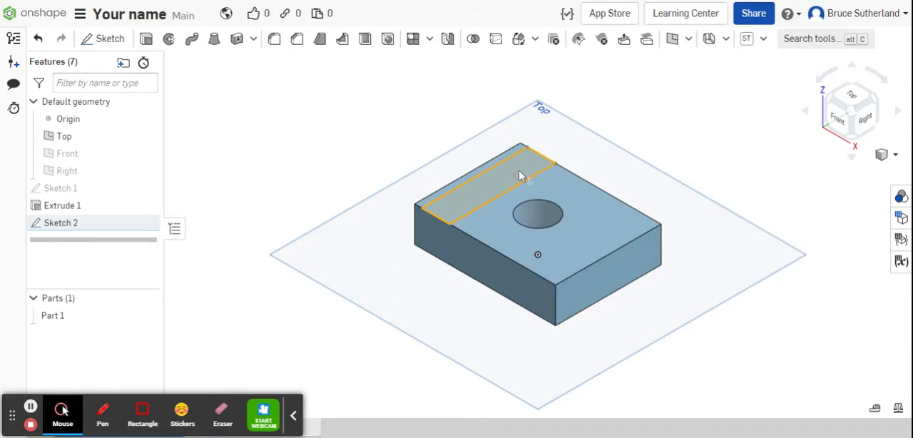
pyautogui.click(147, 38)
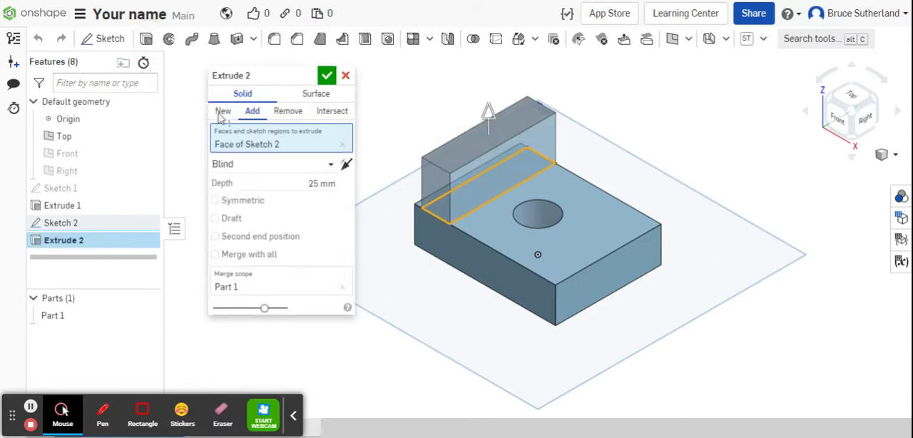
pyautogui.click(287, 111)
pyautogui.click(314, 183)
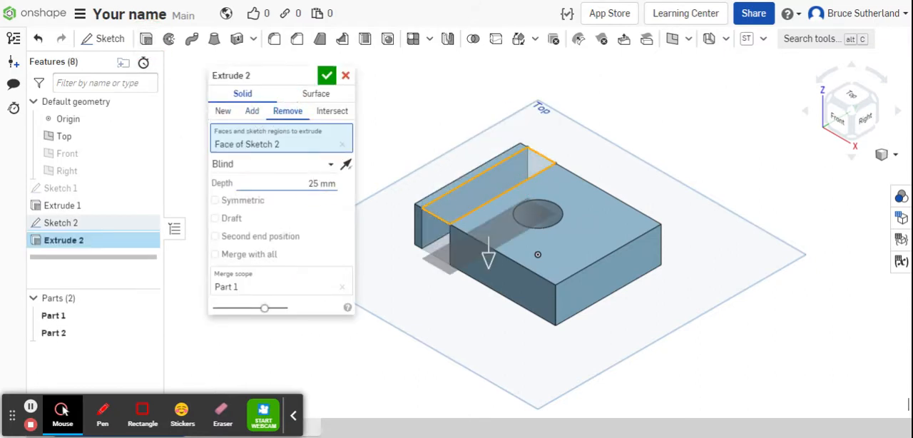
pyautogui.write('1')
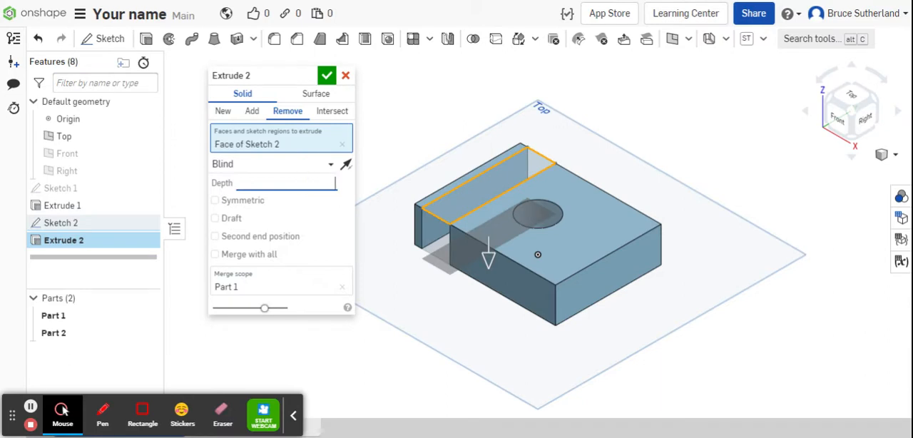
pyautogui.press('Return')
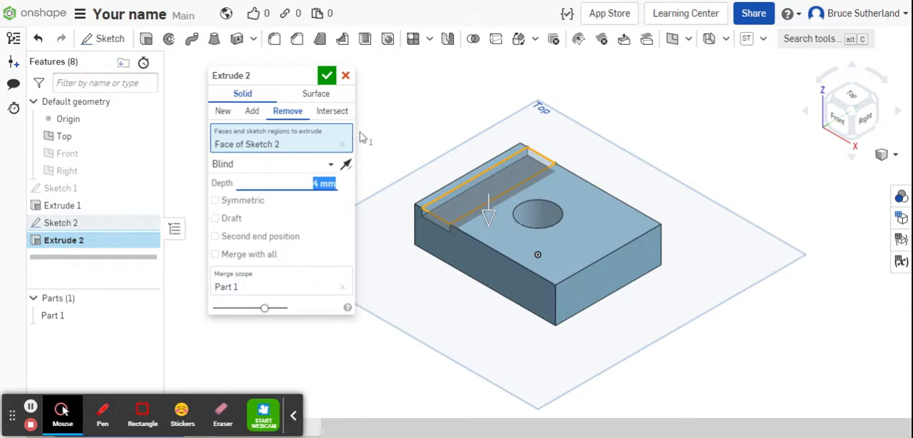
pyautogui.click(326, 75)
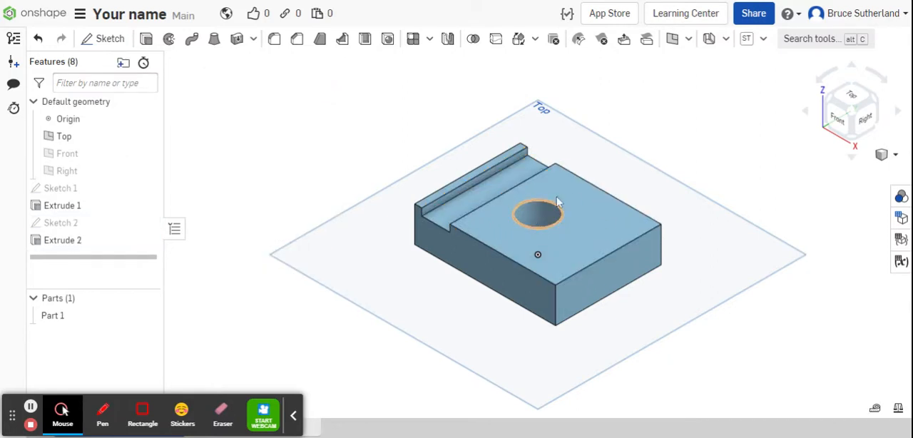
# Sketch a corner rectangle about 15 by 60 mm on the block's upper face, between the long edges on the positive X side of the hole.
pyautogui.click(847, 96)
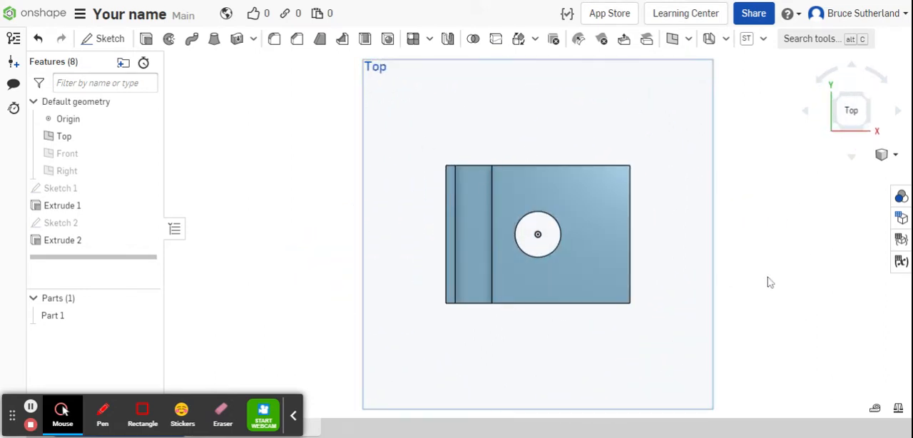
pyautogui.click(601, 201)
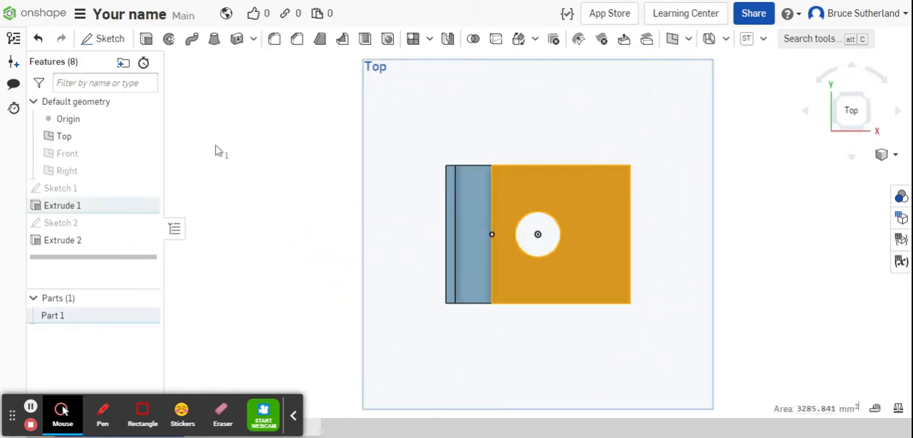
pyautogui.click(110, 38)
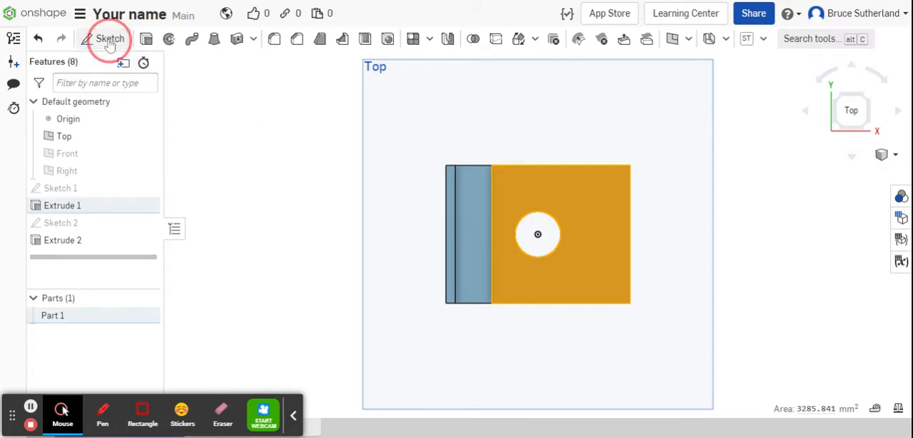
pyautogui.click(174, 38)
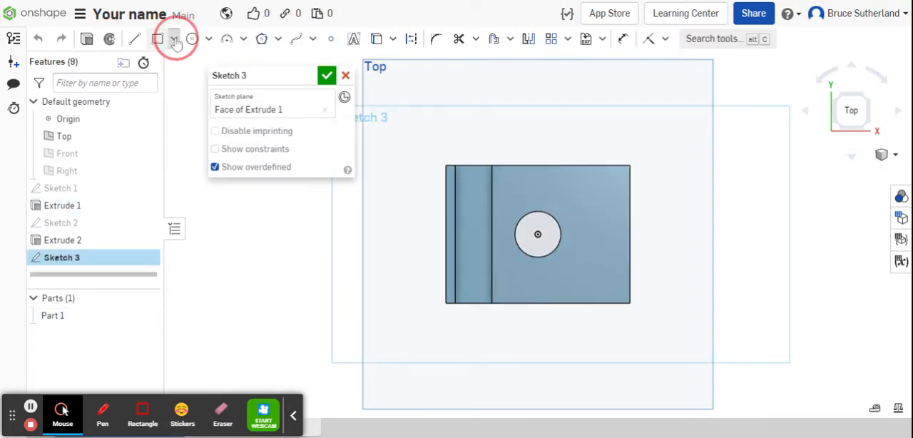
pyautogui.click(189, 64)
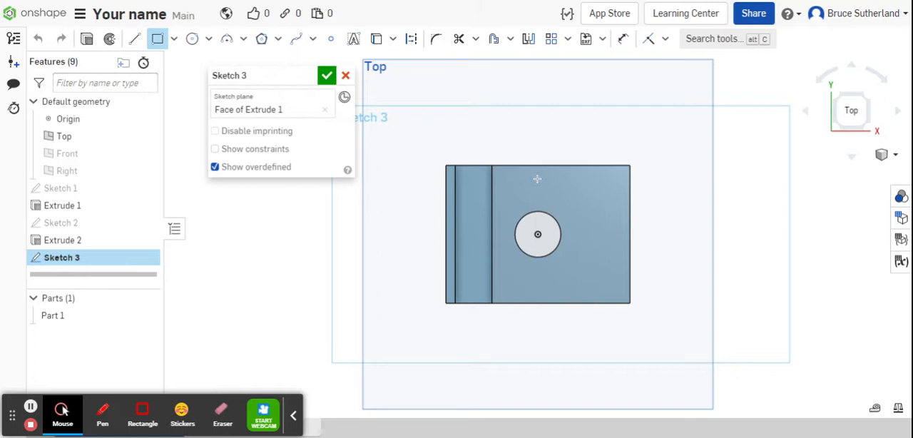
pyautogui.click(582, 166)
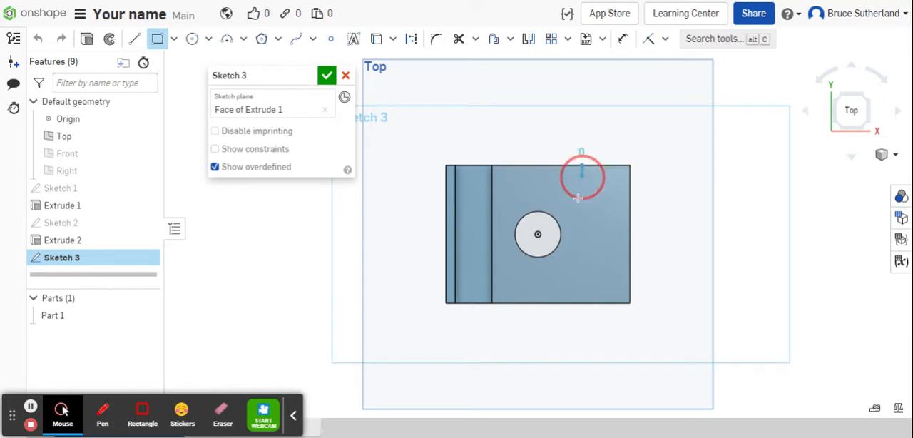
pyautogui.click(616, 303)
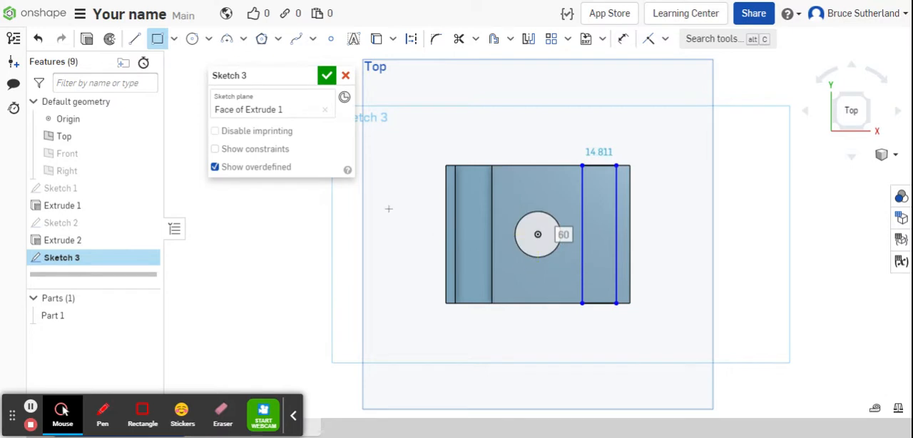
# Dimension the width of the new rectangle to 16 mm.
pyautogui.click(624, 39)
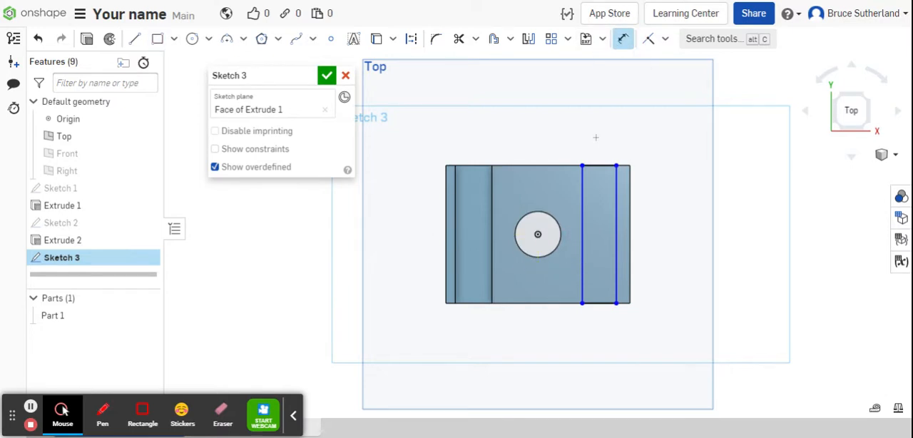
pyautogui.click(601, 165)
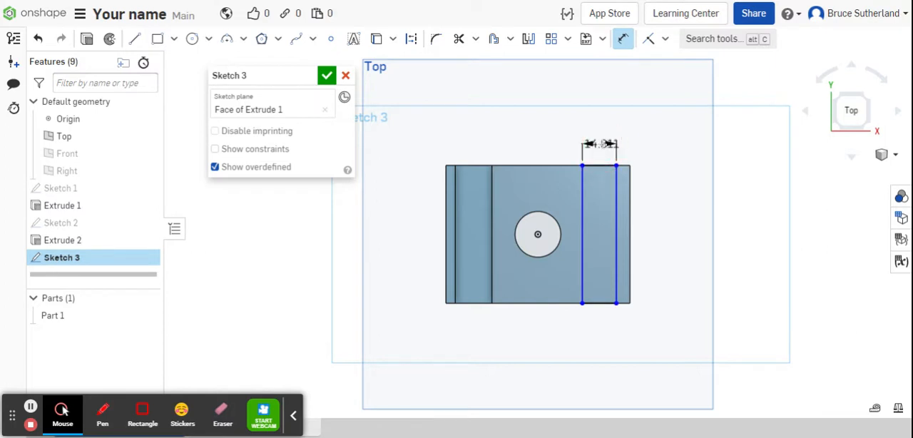
pyautogui.click(609, 131)
pyautogui.write('1')
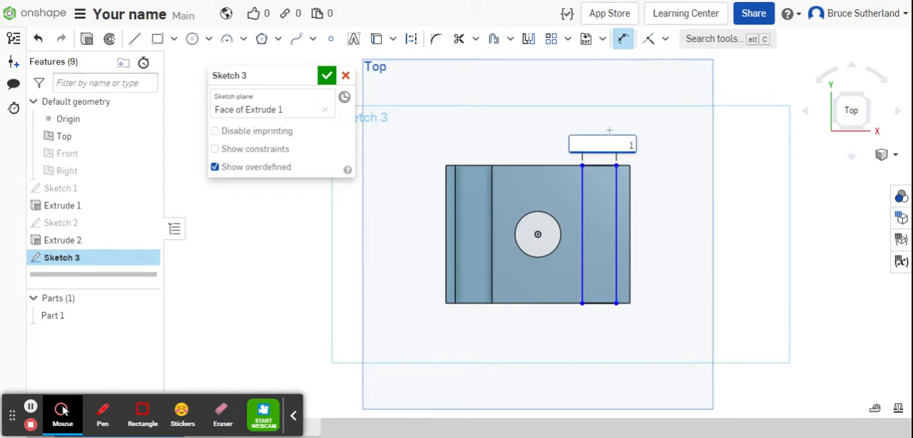
pyautogui.write('6')
pyautogui.press('Return')
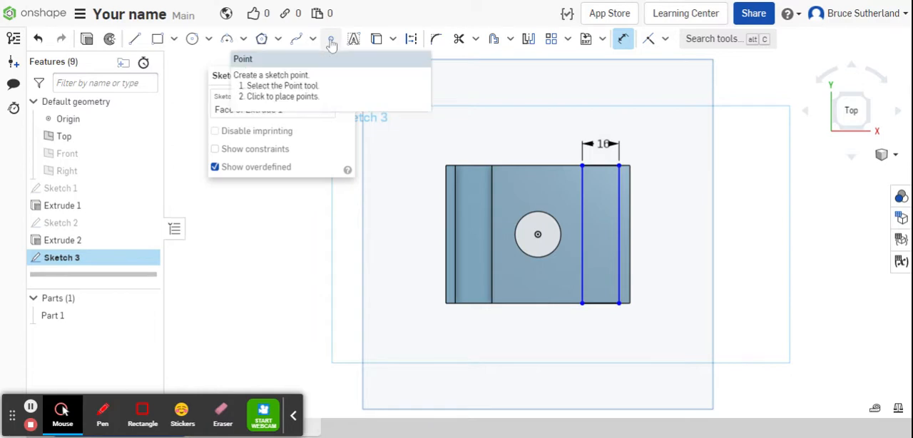
# Place sketch points at the midpoints of the block's rear long edge and of the rectangle's short side lying on it.
pyautogui.moveTo(270, 75); pyautogui.dragTo(224, 115)
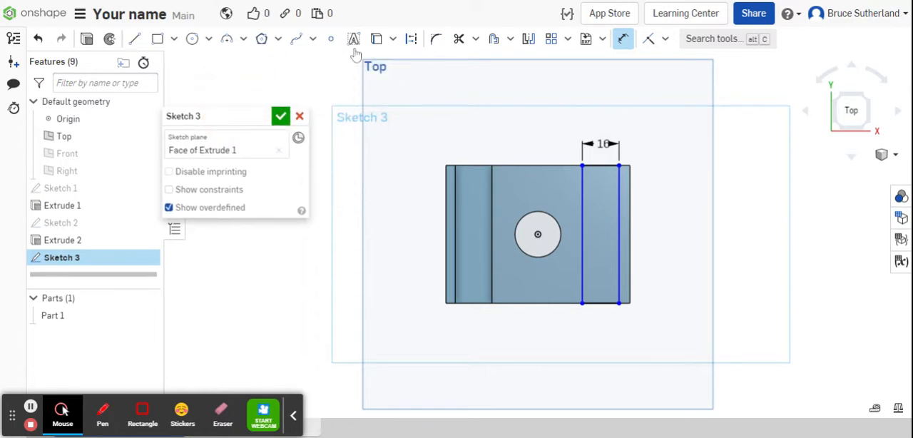
pyautogui.click(332, 41)
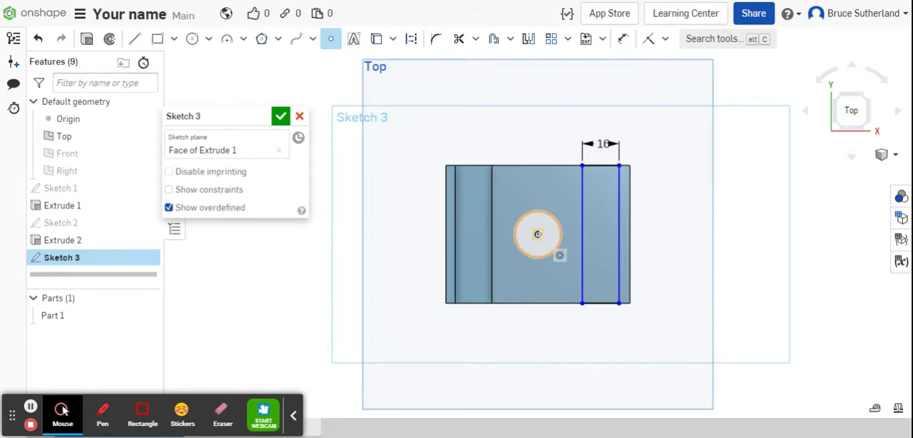
pyautogui.click(536, 234)
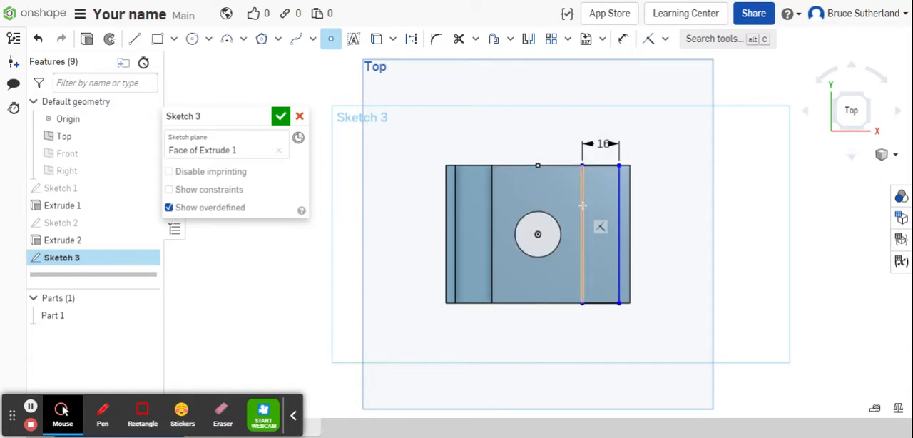
pyautogui.click(600, 165)
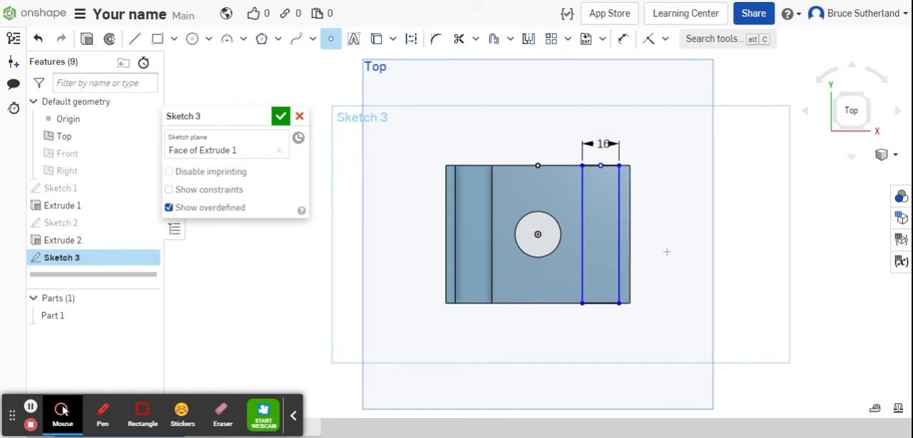
# Make the two midpoints coincident to centre the rectangle over the hole, and finish the sketch.
pyautogui.click(648, 40)
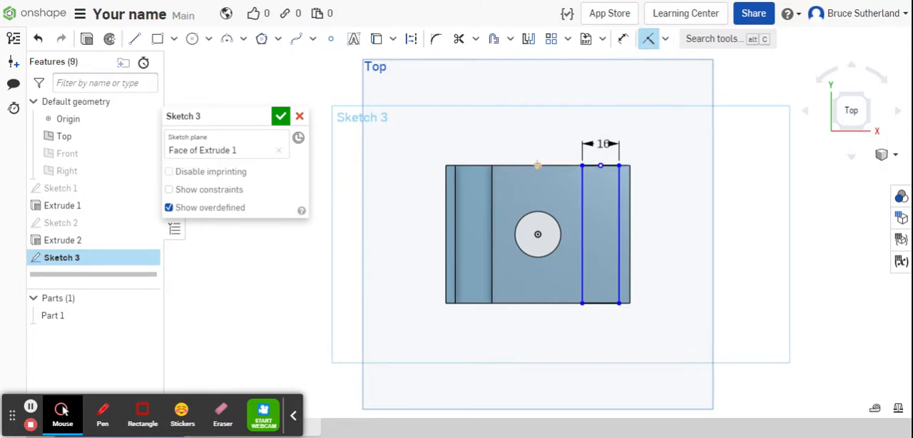
pyautogui.click(538, 165)
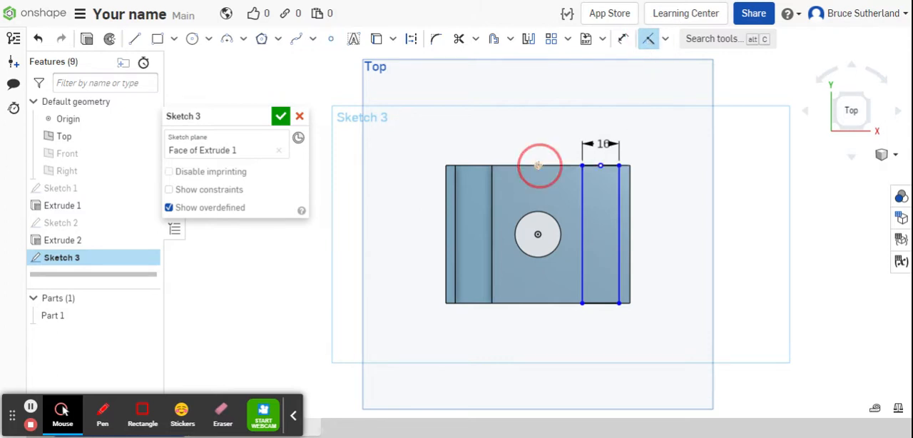
pyautogui.click(600, 166)
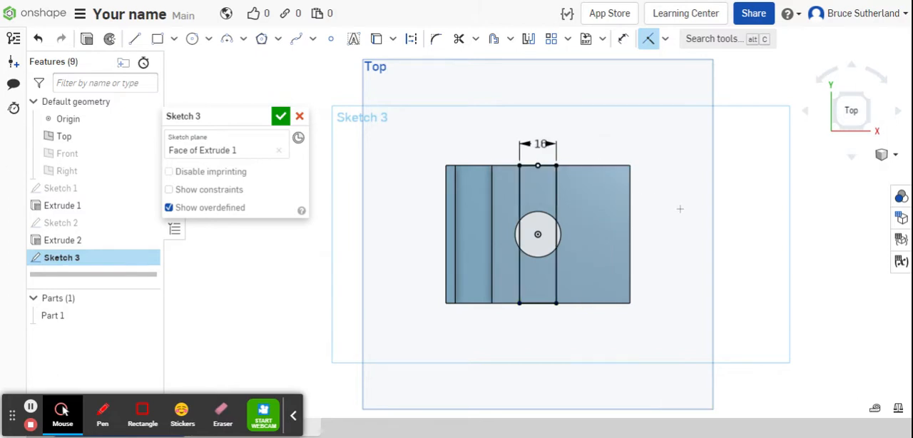
pyautogui.click(281, 116)
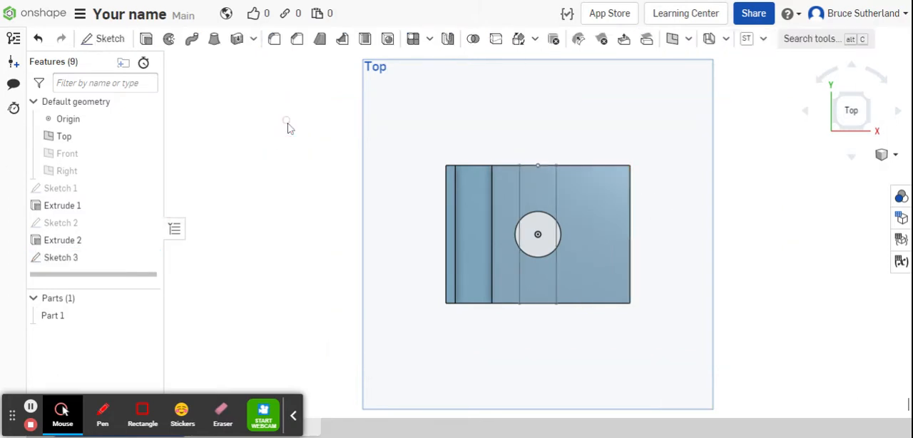
# Cut the two rectangle regions on either side of the hole 4 mm deep with a blind Remove extrude.
pyautogui.moveTo(387, 214)
pyautogui.mouseDown(button='right')
pyautogui.moveTo(382, 181)
pyautogui.moveTo(355, 194)
pyautogui.mouseUp(button='right')
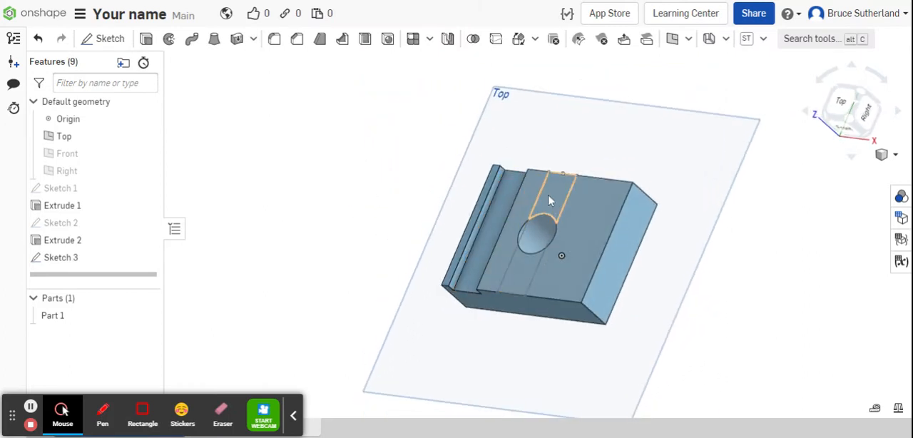
pyautogui.click(548, 194)
pyautogui.click(526, 266)
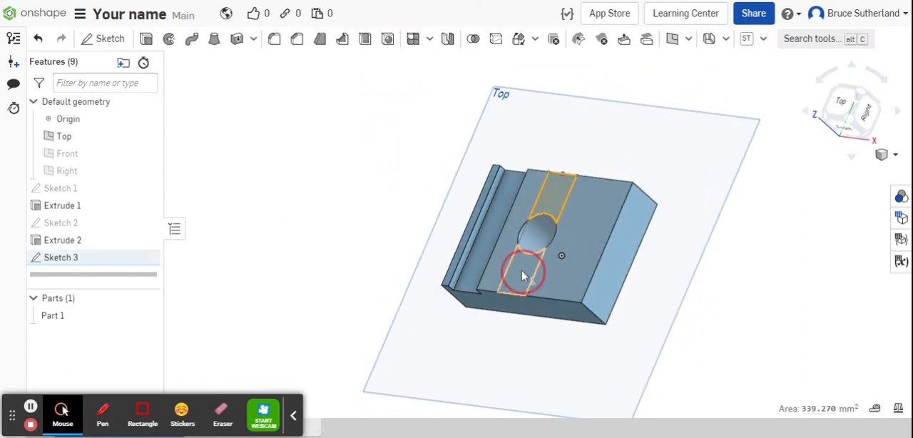
pyautogui.click(146, 39)
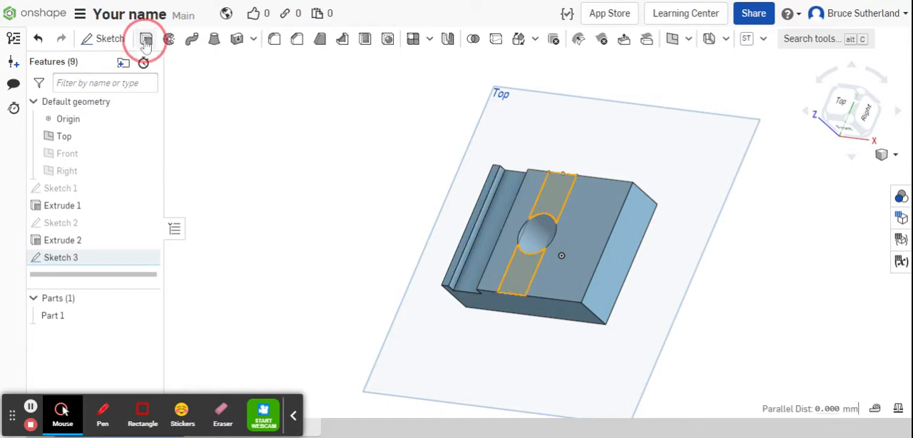
pyautogui.click(276, 241)
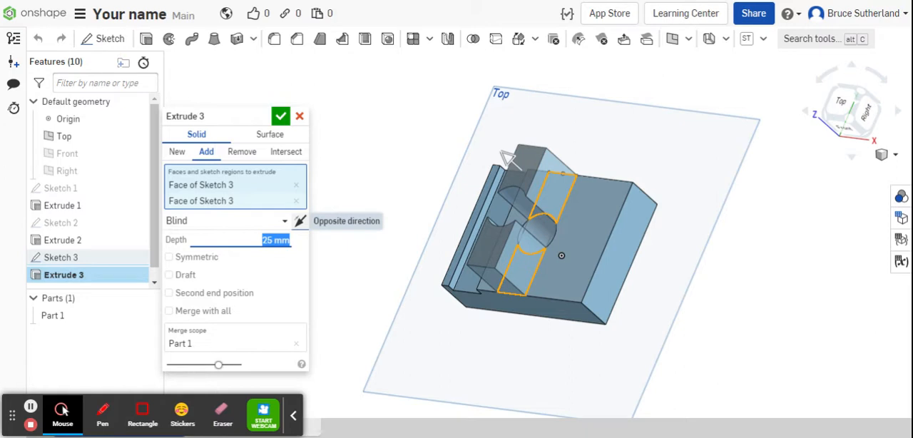
pyautogui.write('4')
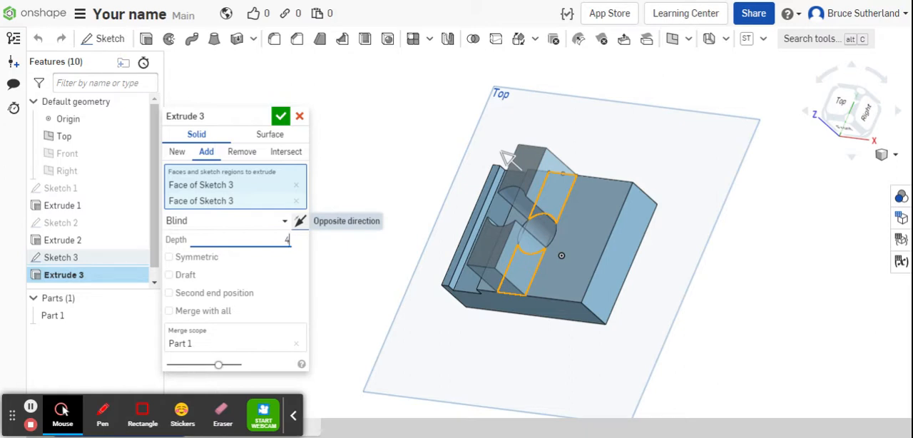
pyautogui.click(241, 152)
pyautogui.click(280, 117)
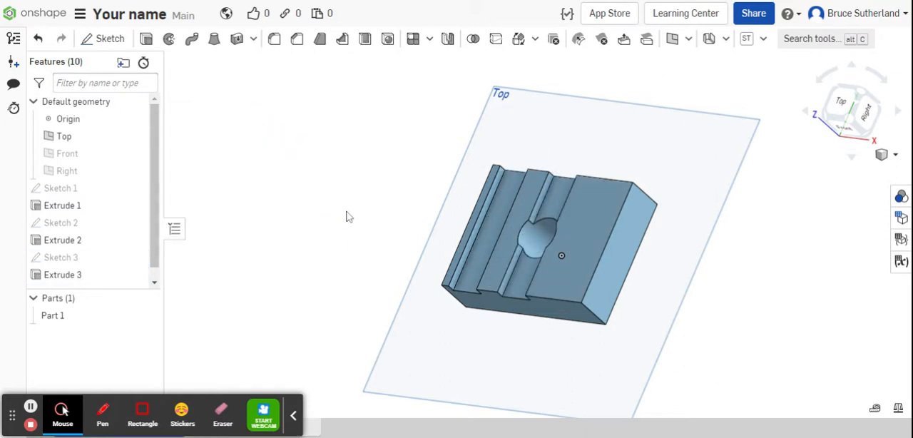
# Start a new sketch on the block's long front face.
pyautogui.moveTo(357, 223); pyautogui.dragTo(372, 195, button='right')
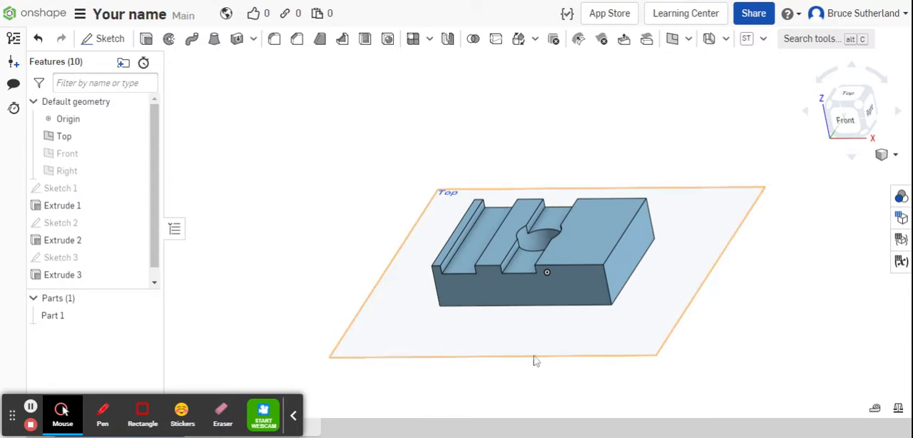
pyautogui.click(575, 299)
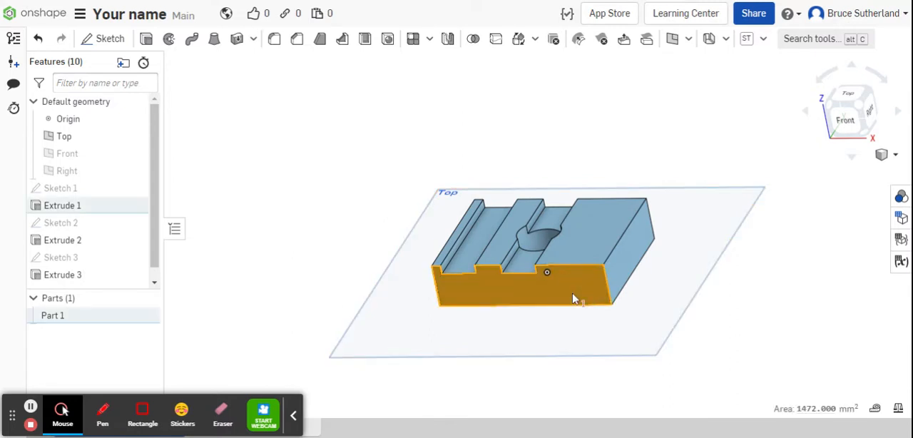
pyautogui.click(109, 38)
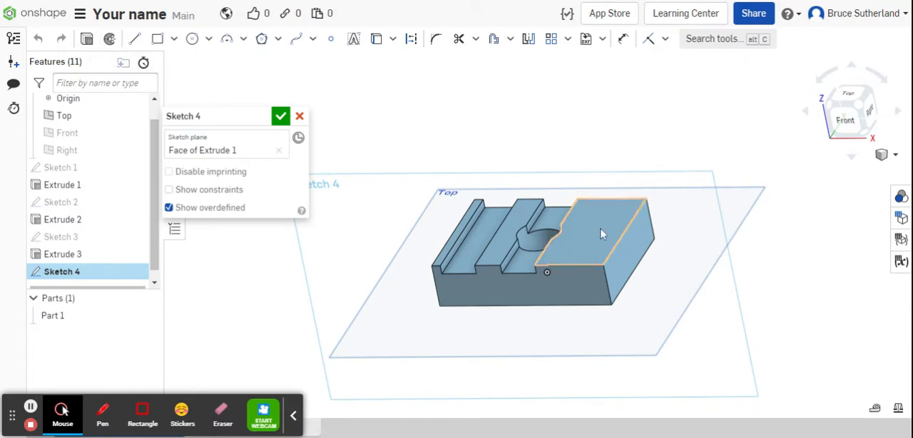
pyautogui.click(843, 120)
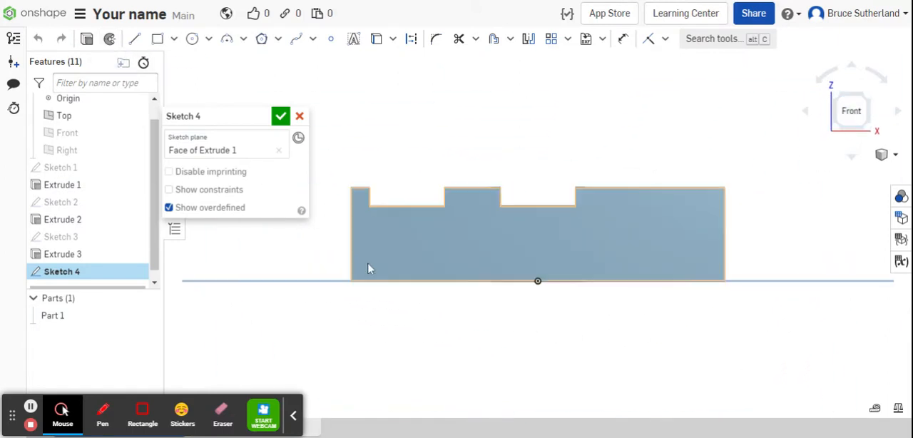
# Draw a closed dovetail trapezoid below the face's upper edge, between the central slot and the Right end, about 14 mm wide above, 23 mm below and 5 mm deep.
pyautogui.click(135, 40)
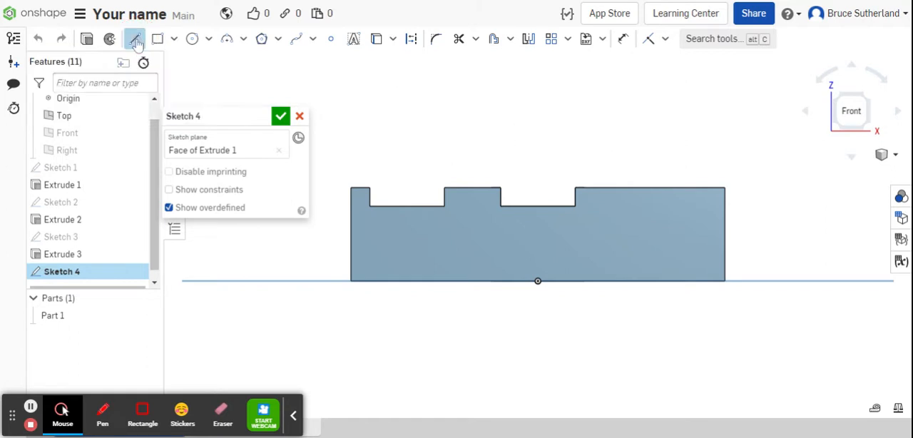
pyautogui.click(624, 188)
pyautogui.click(602, 212)
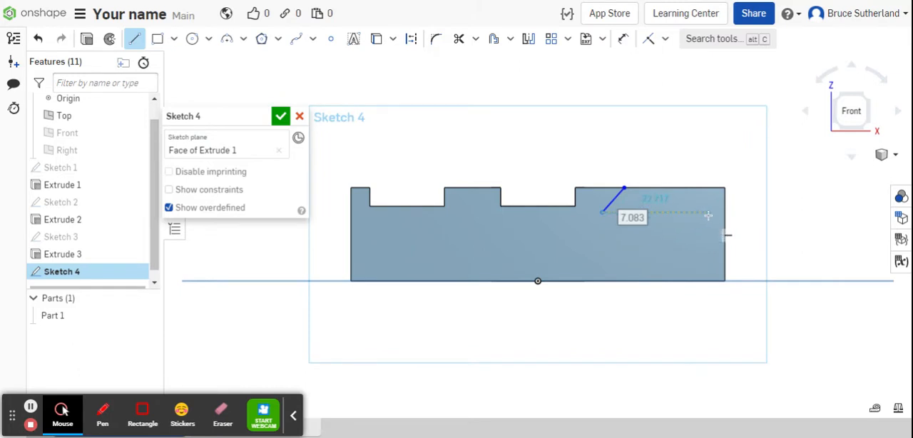
pyautogui.click(708, 214)
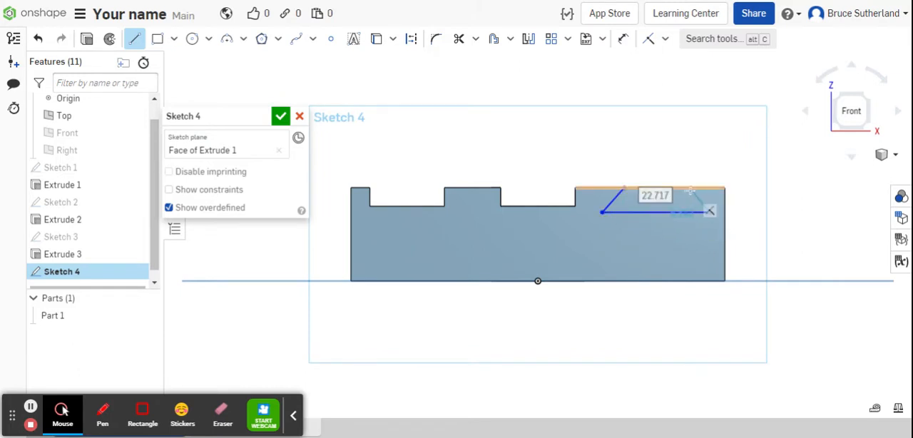
pyautogui.click(690, 189)
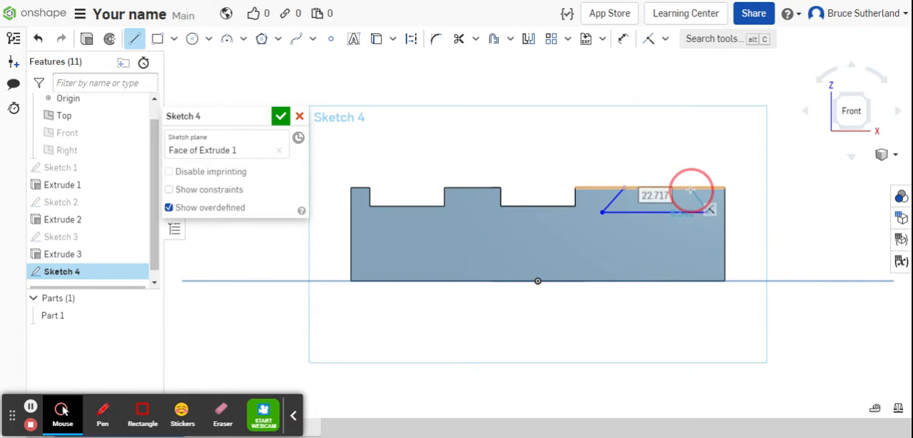
pyautogui.click(624, 188)
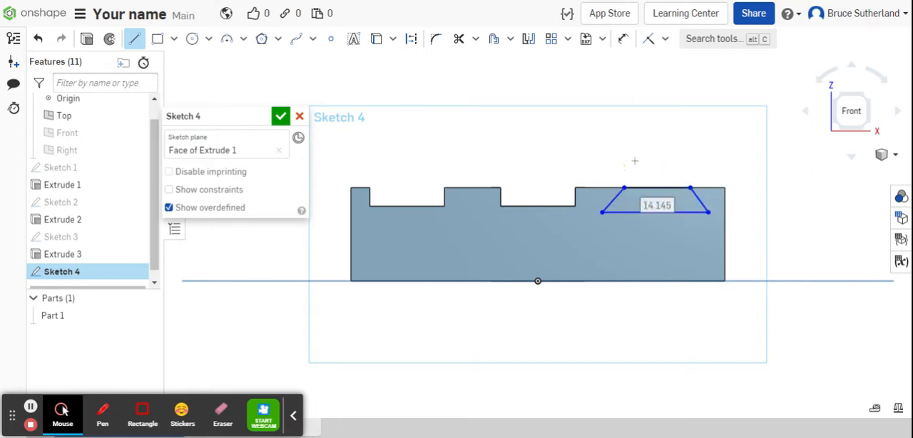
# Dimension the trapezoid's depth below the block's upper edge to 4 mm.
pyautogui.click(624, 40)
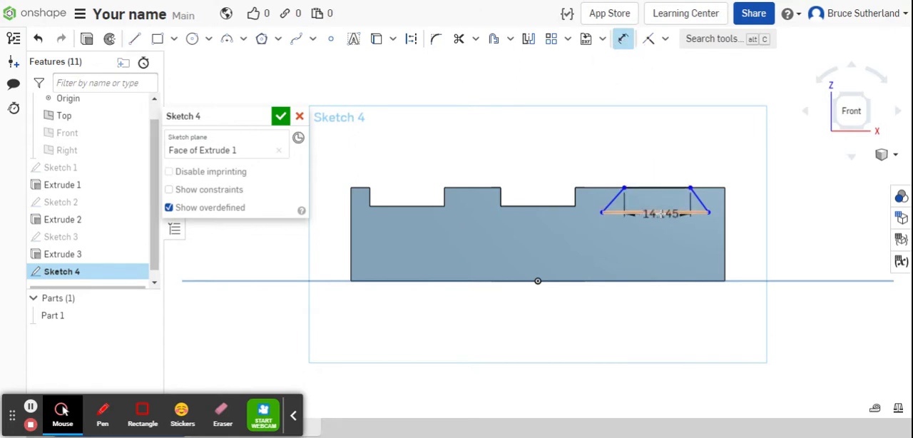
pyautogui.click(662, 213)
pyautogui.click(772, 222)
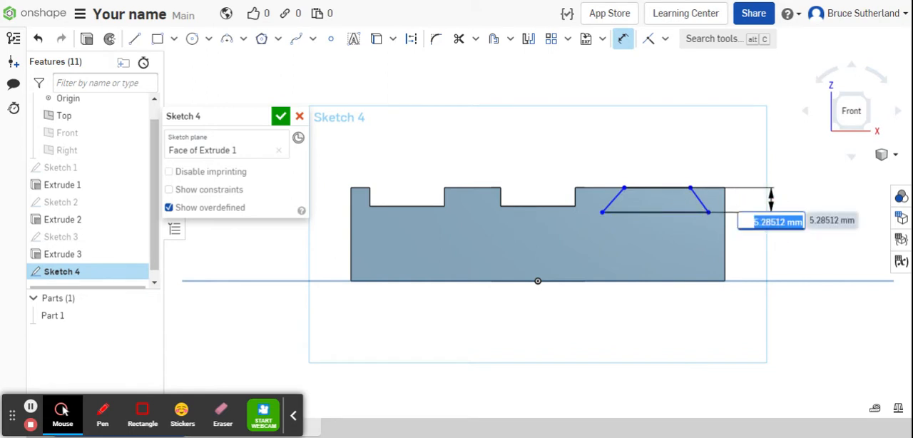
pyautogui.write('4')
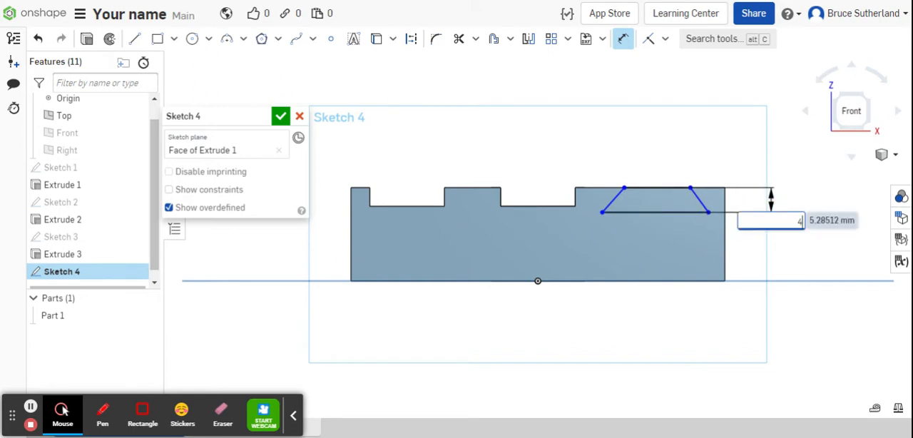
pyautogui.press('Return')
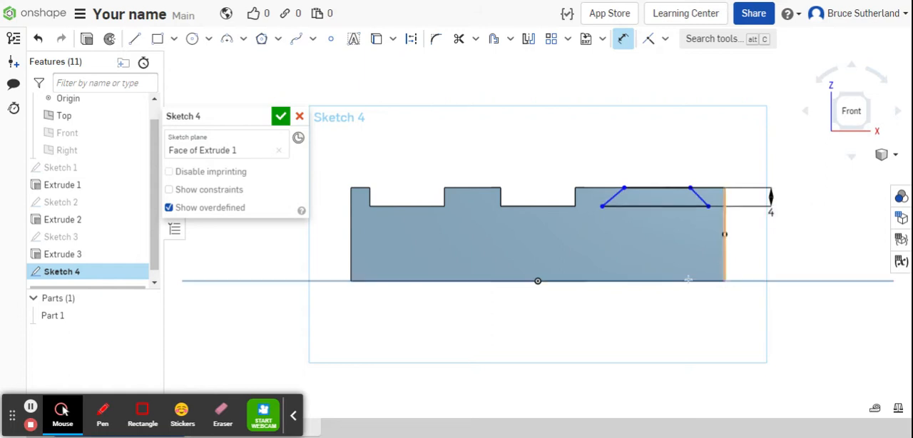
# Dimension the trapezoid's upper opening to 16 mm wide.
pyautogui.click(656, 187)
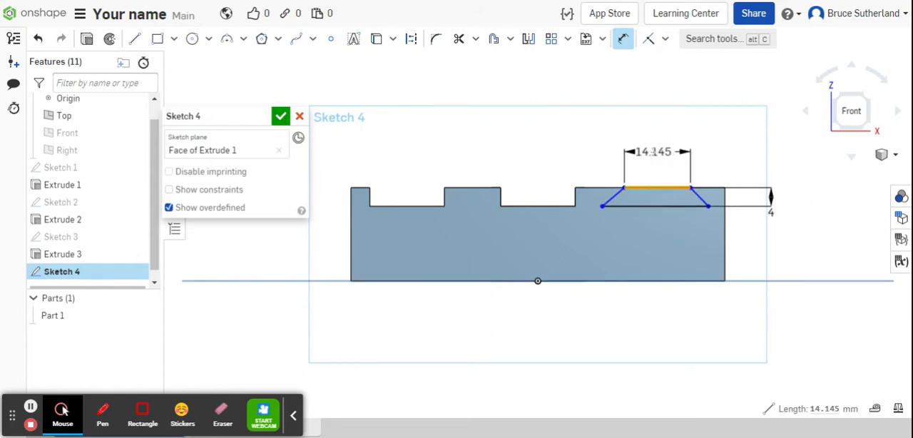
pyautogui.click(654, 153)
pyautogui.write('1')
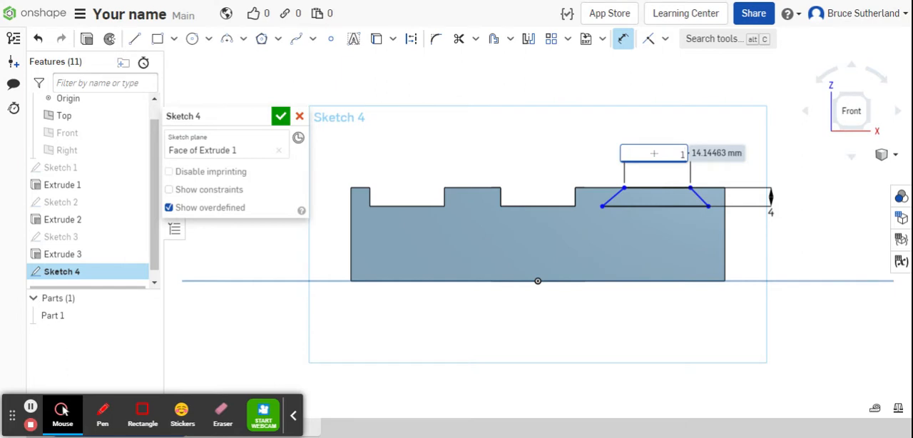
pyautogui.write('6')
pyautogui.press('Return')
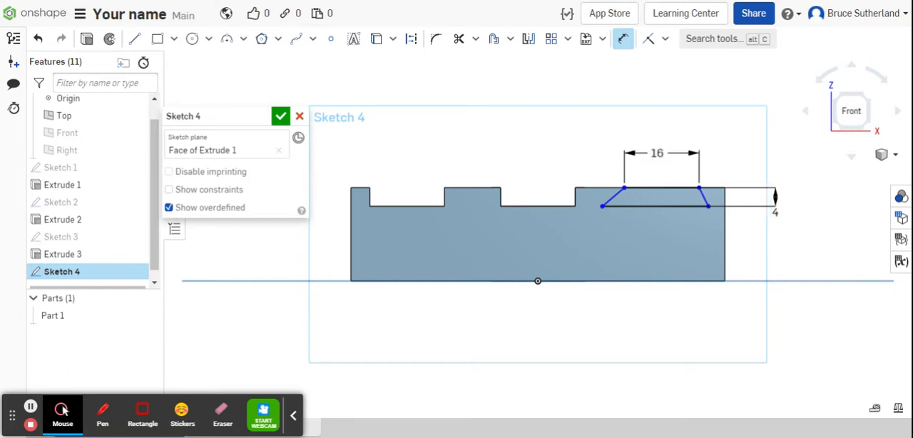
# Dimension the angle between each slanted side of the trapezoid and its base line to 60 degrees.
pyautogui.click(704, 196)
pyautogui.click(690, 205)
pyautogui.click(685, 197)
pyautogui.write('6')
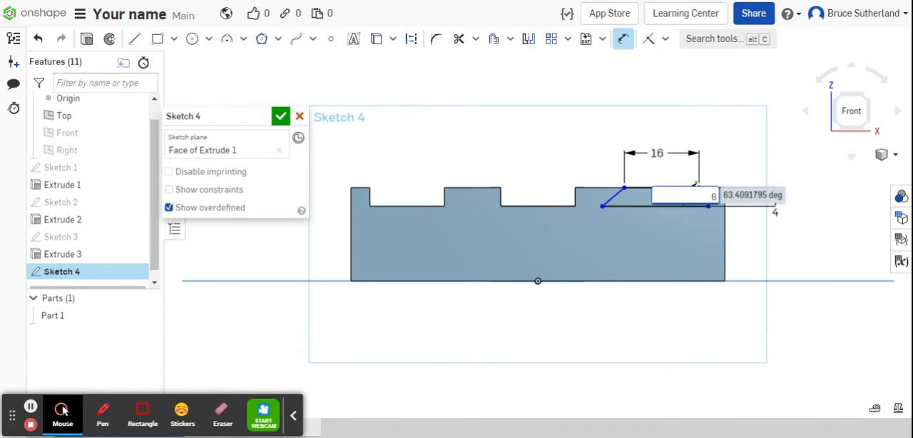
pyautogui.write('0')
pyautogui.press('Return')
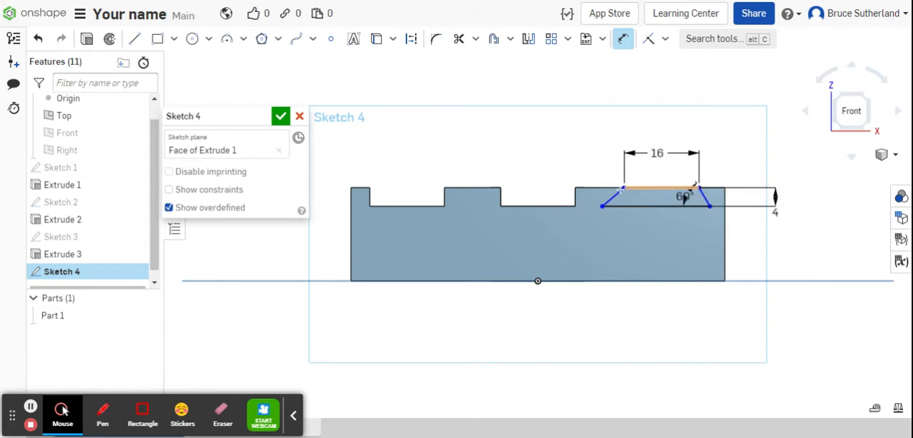
pyautogui.click(612, 206)
pyautogui.click(618, 195)
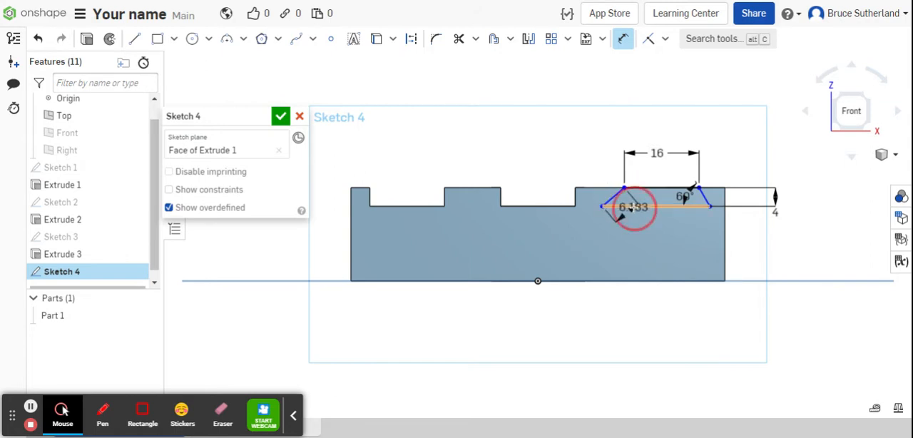
pyautogui.click(646, 200)
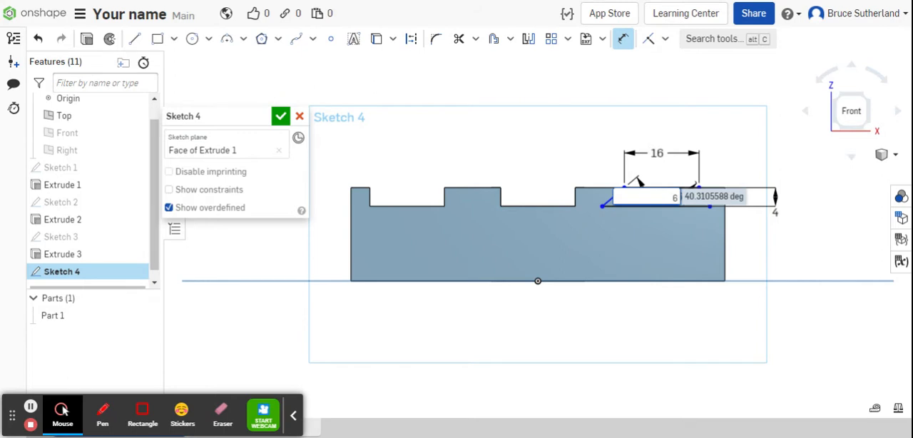
pyautogui.press('Return')
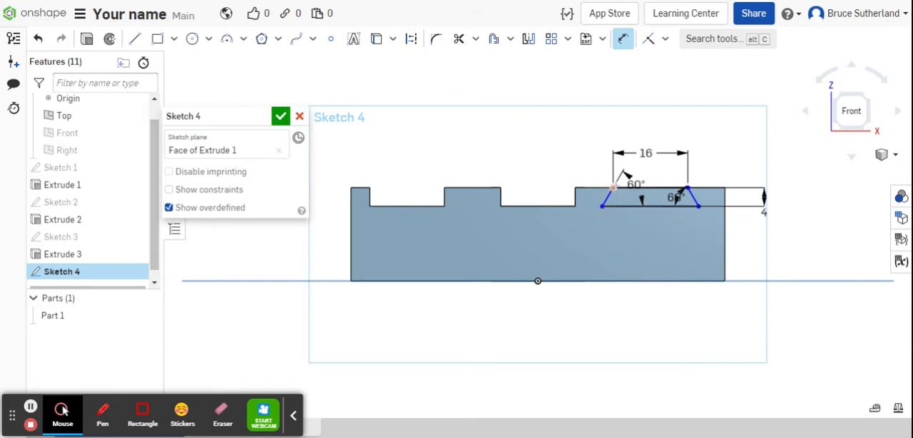
# Dimension the trapezoid's nearest upper corner 5 mm from the edge of the central slot, and finish the sketch.
pyautogui.click(580, 190)
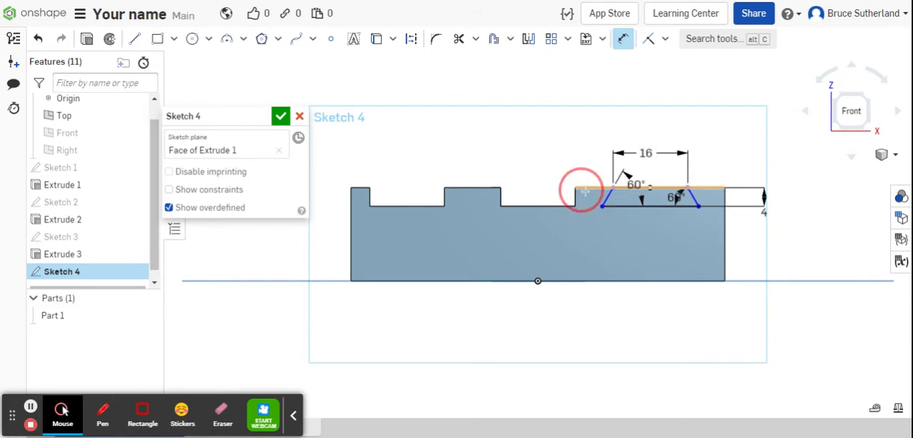
pyautogui.click(611, 187)
pyautogui.click(611, 128)
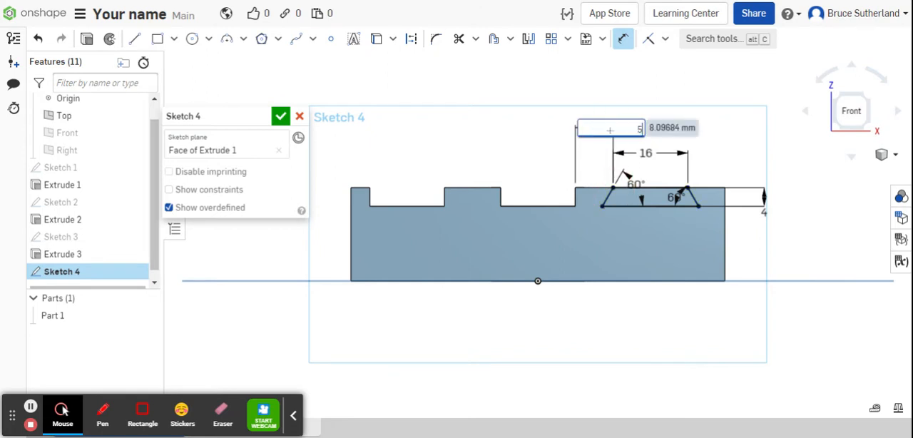
pyautogui.write('5')
pyautogui.press('Return')
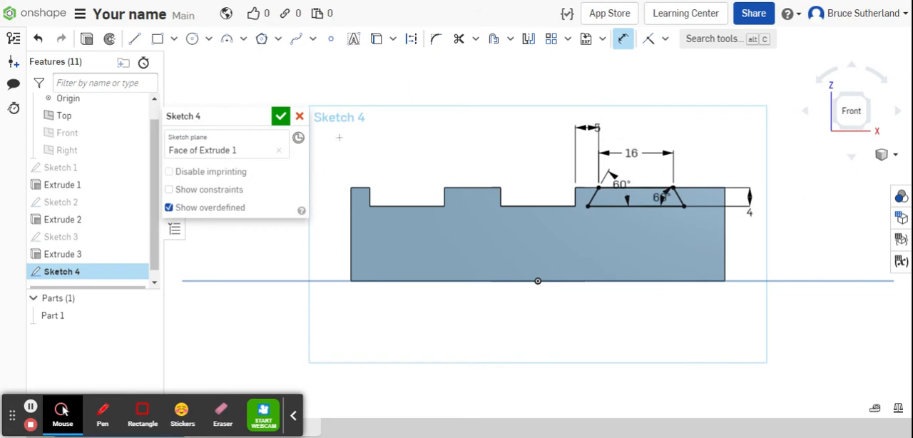
pyautogui.click(280, 116)
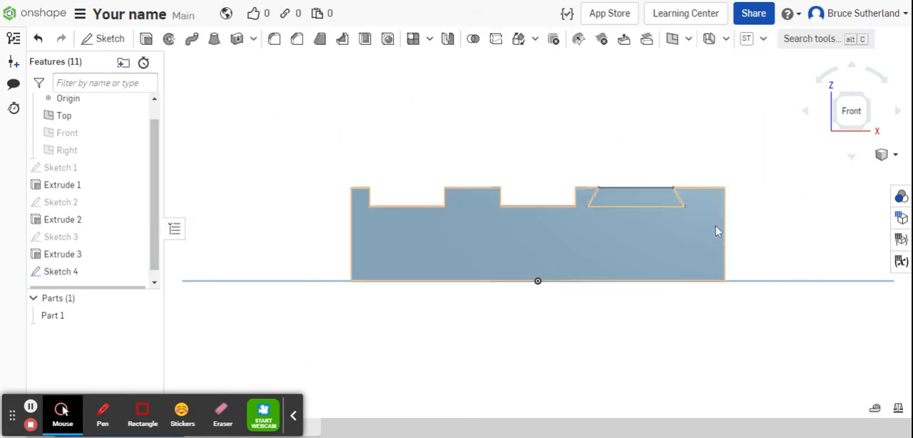
# Cut the trapezoid region through the block with a blind Remove extrude 60 mm deep to form the dovetail slot.
pyautogui.click(896, 155)
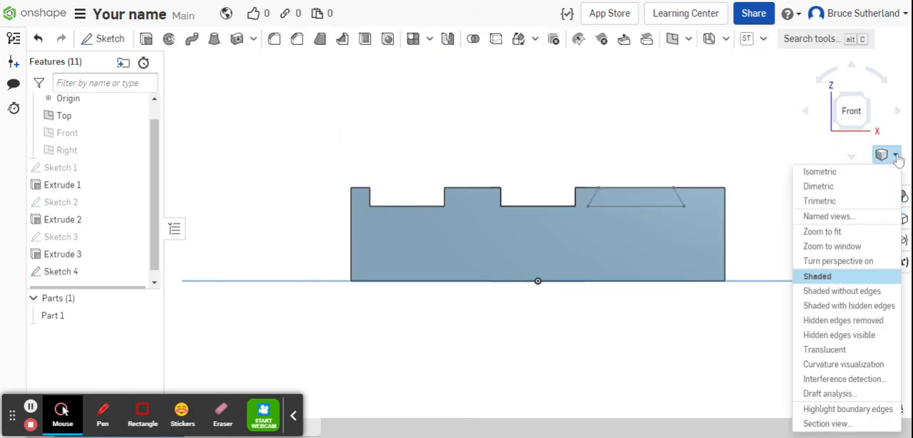
pyautogui.click(854, 173)
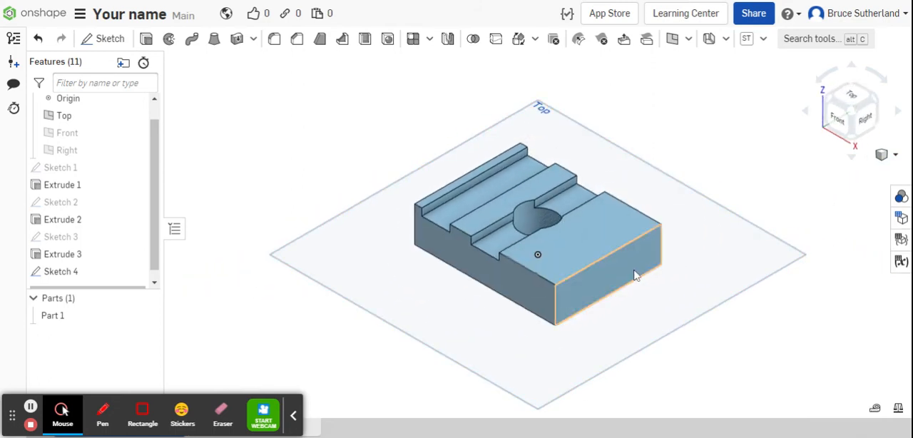
pyautogui.scroll(5, 635, 270)
pyautogui.moveTo(657, 277); pyautogui.dragTo(843, 286, button='middle')
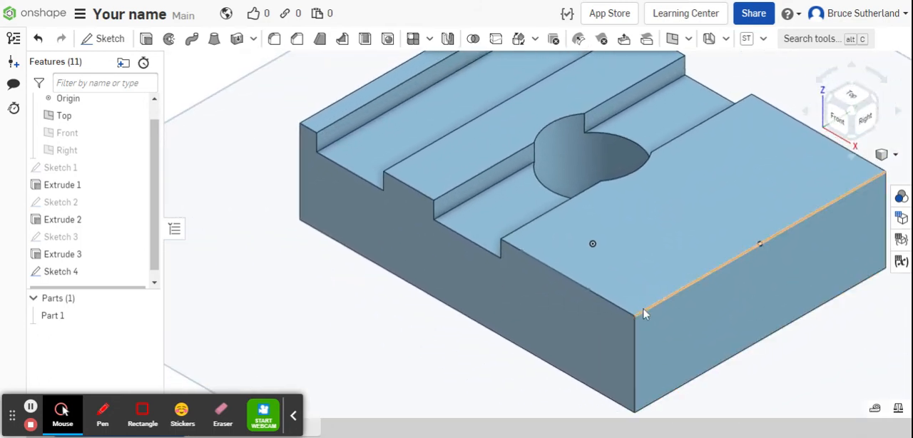
pyautogui.click(570, 288)
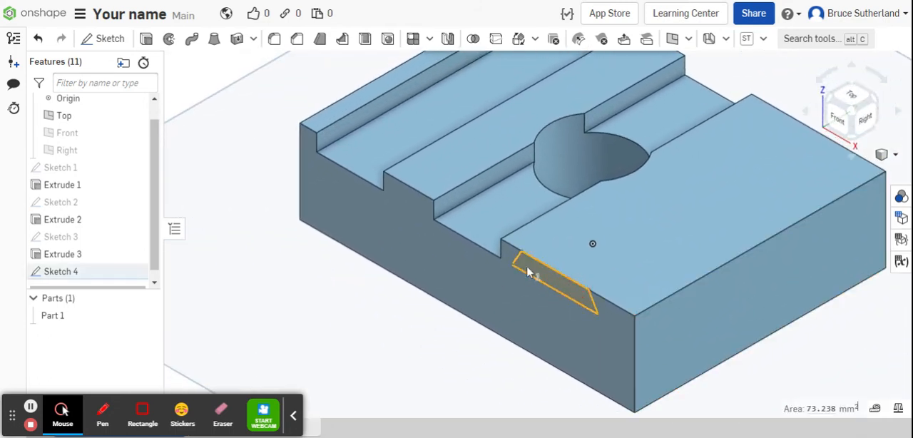
pyautogui.click(146, 39)
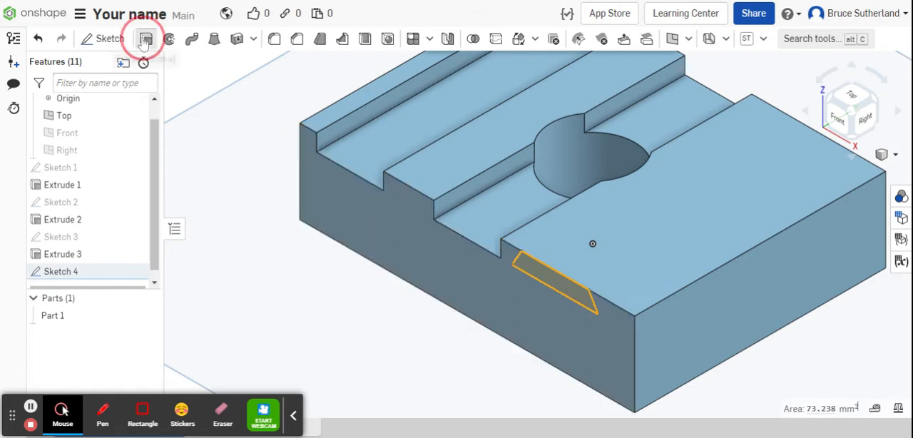
pyautogui.click(241, 151)
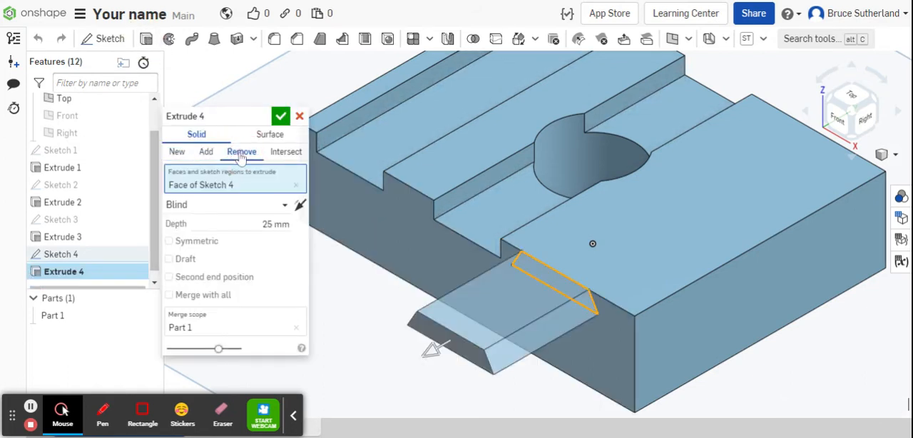
pyautogui.click(265, 223)
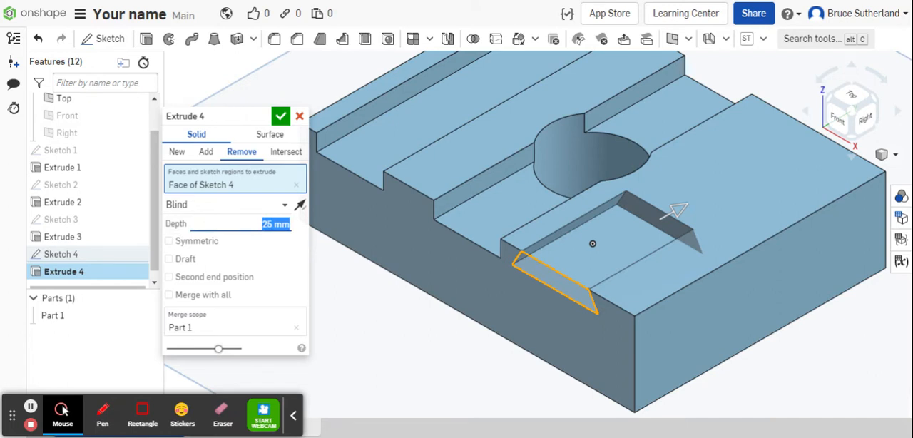
pyautogui.write('6')
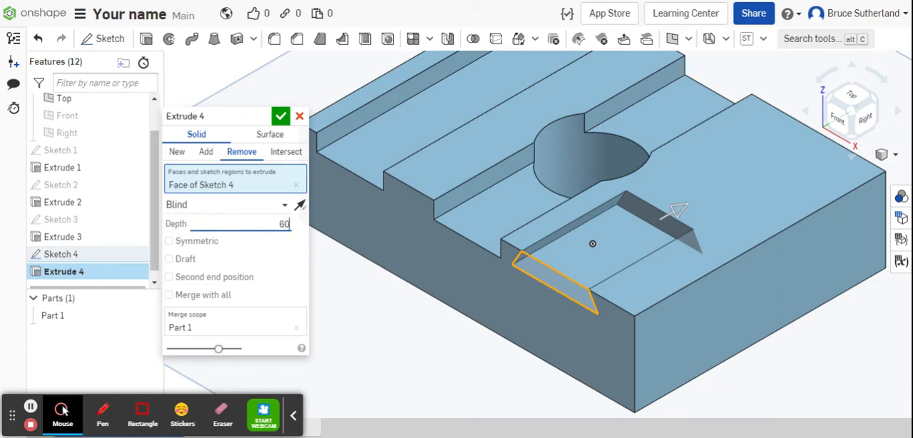
pyautogui.write('0')
pyautogui.press('Return')
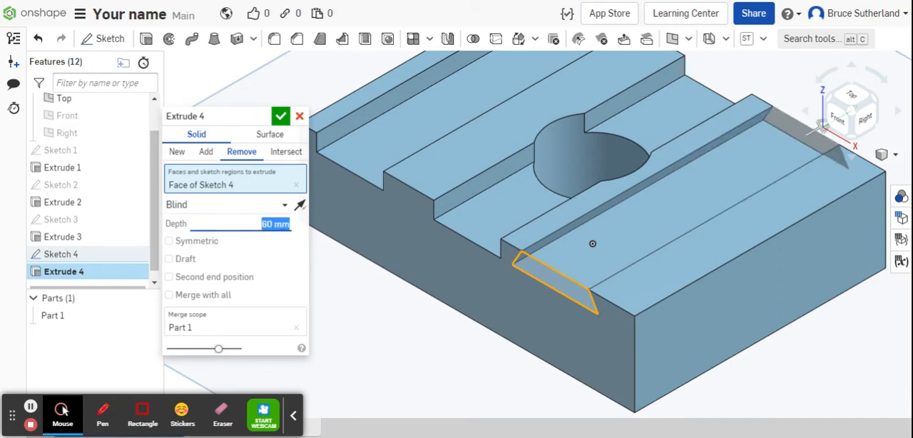
pyautogui.click(280, 116)
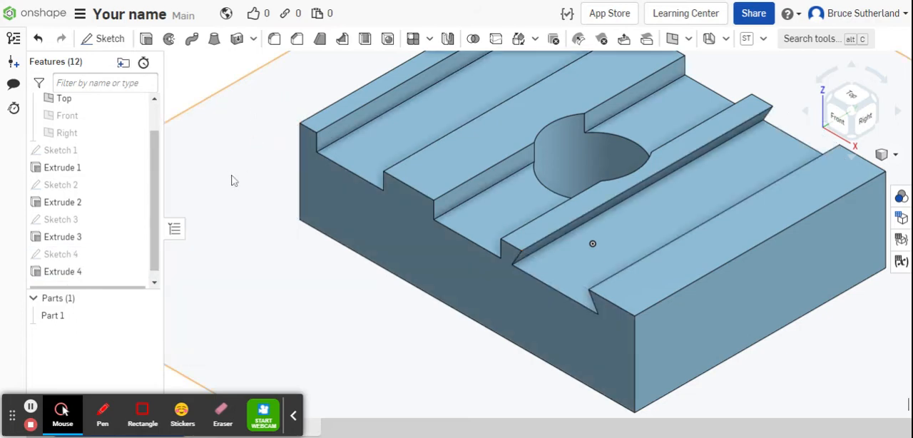
# Start a sketch on the block's end face beside the dovetail slot and draw a diagonal construction line between its opposite corners.
pyautogui.moveTo(244, 229)
pyautogui.mouseDown(button='right')
pyautogui.moveTo(257, 210)
pyautogui.moveTo(251, 220)
pyautogui.mouseUp(button='right')
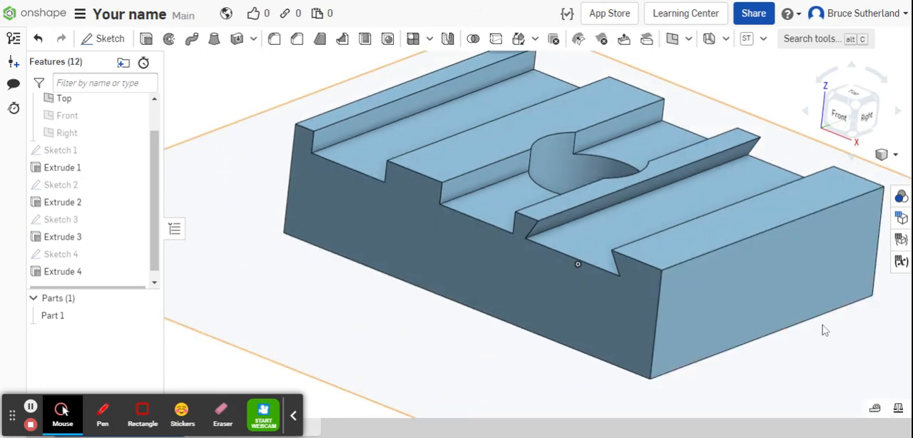
pyautogui.click(778, 298)
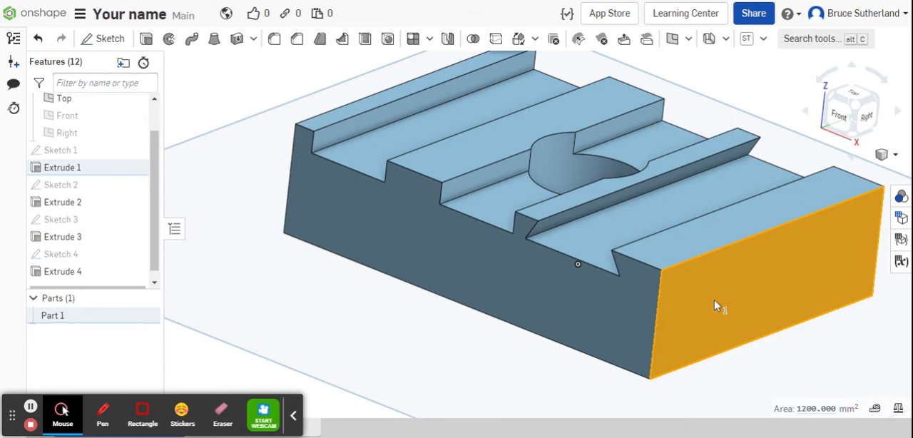
pyautogui.click(107, 41)
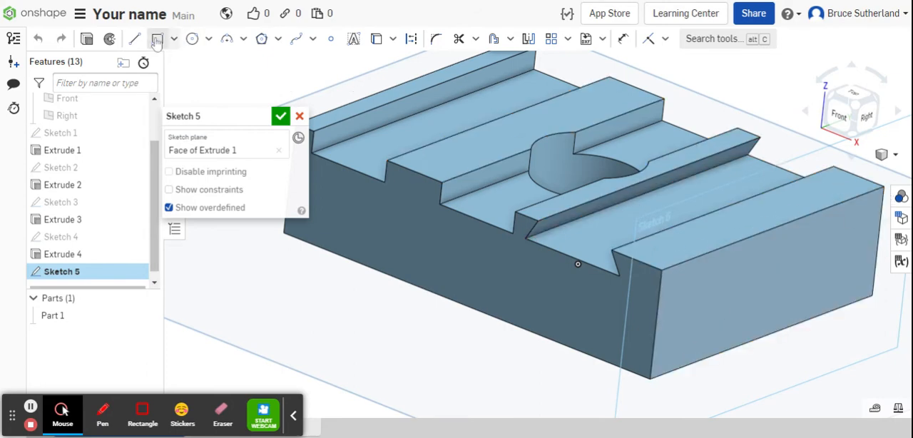
pyautogui.click(134, 39)
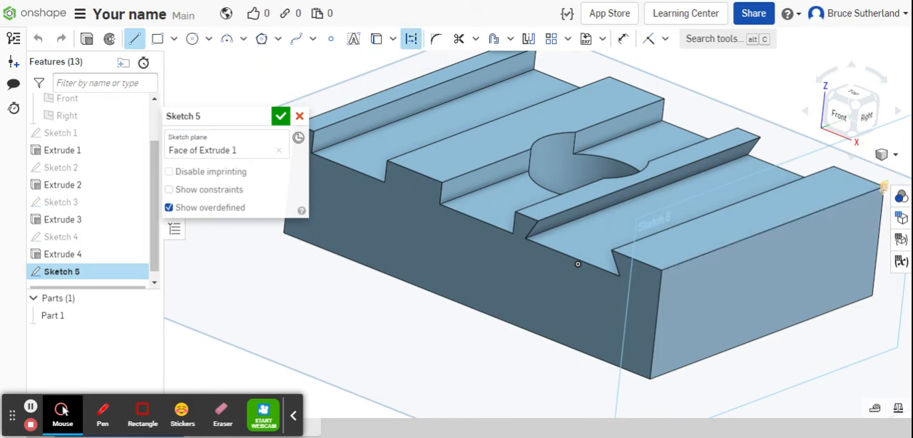
pyautogui.click(883, 186)
pyautogui.click(650, 377)
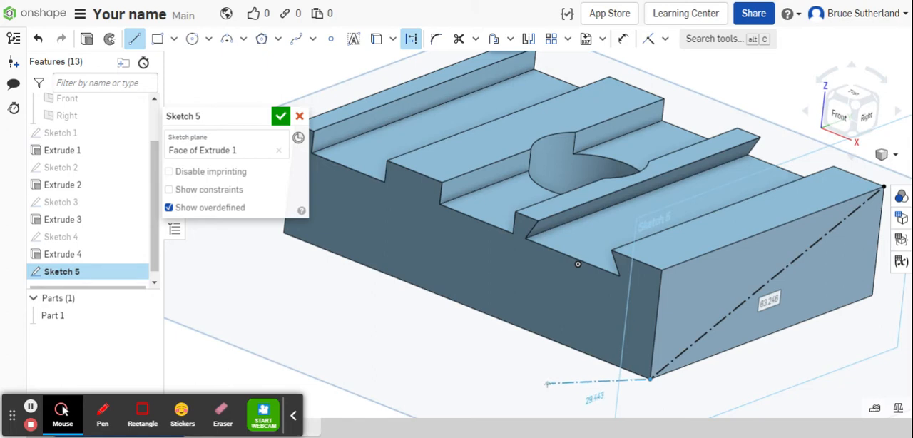
pyautogui.click(547, 383)
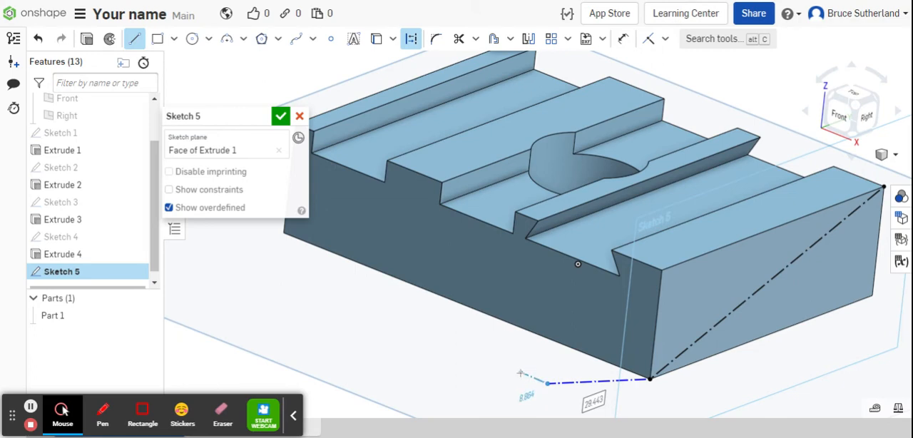
pyautogui.rightClick(521, 373)
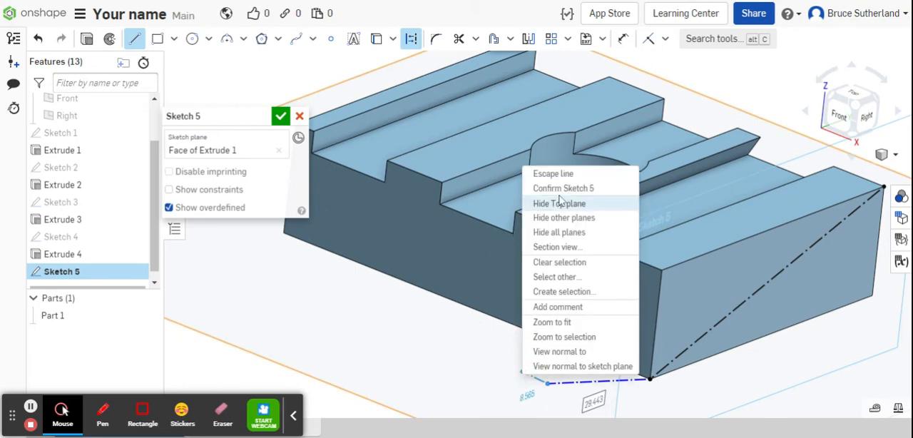
pyautogui.click(555, 174)
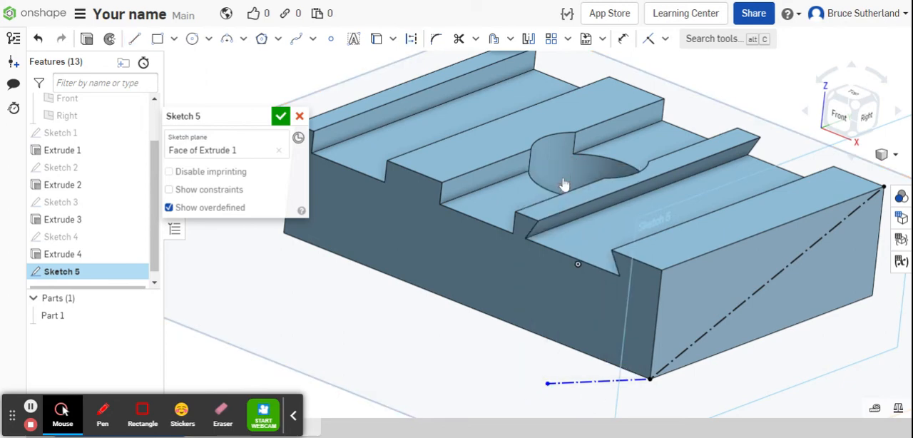
pyautogui.click(460, 39)
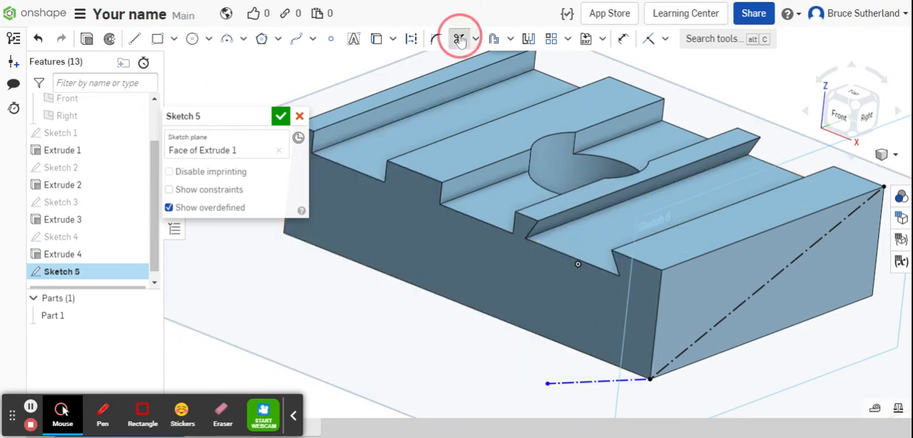
pyautogui.click(587, 383)
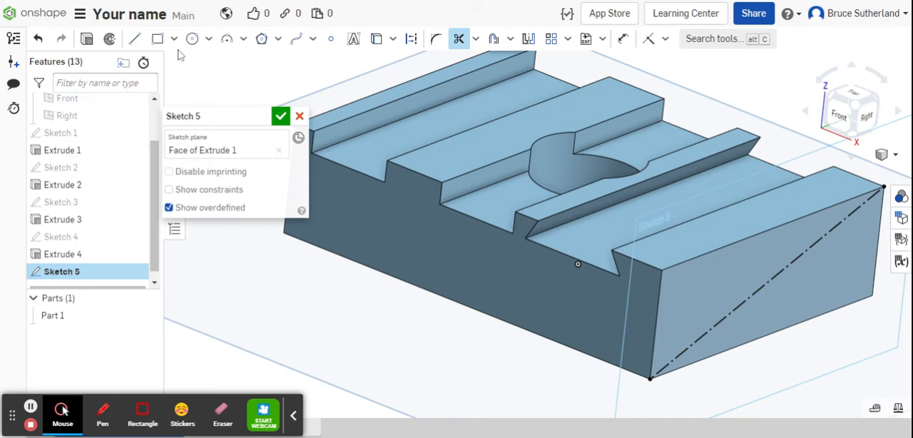
# Sketch a center point circle about 7.9 mm in diameter at the midpoint of the diagonal construction line.
pyautogui.click(210, 41)
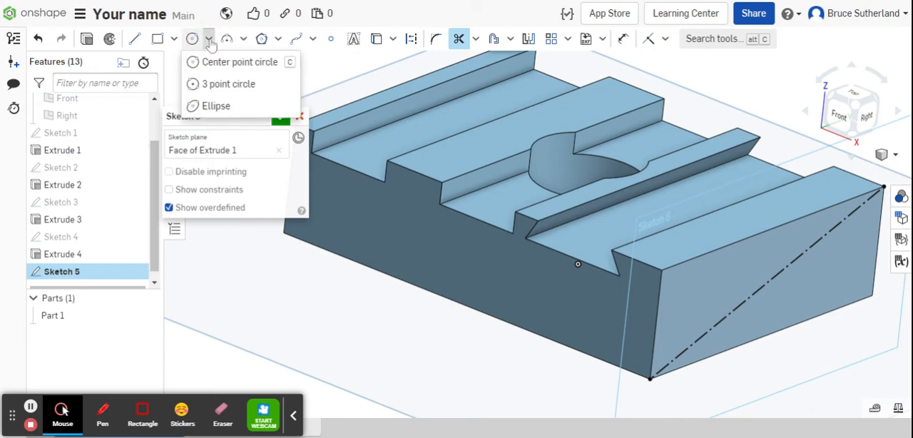
pyautogui.click(216, 62)
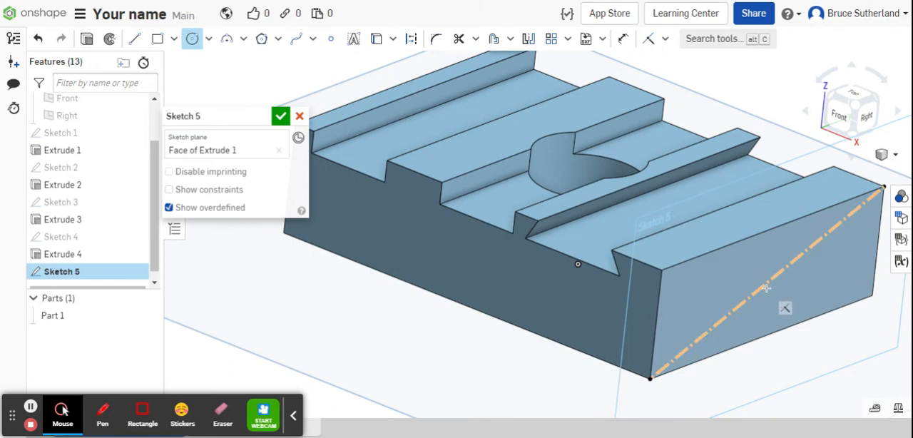
pyautogui.scroll(5, 765, 287)
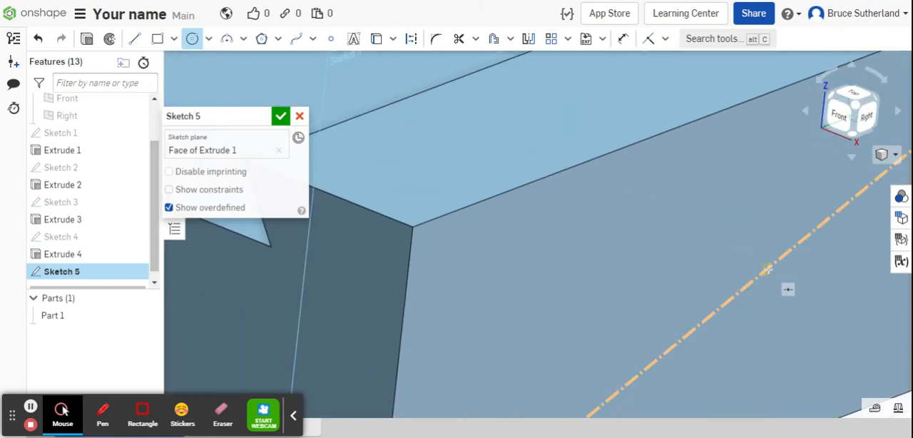
pyautogui.moveTo(766, 270); pyautogui.dragTo(754, 345)
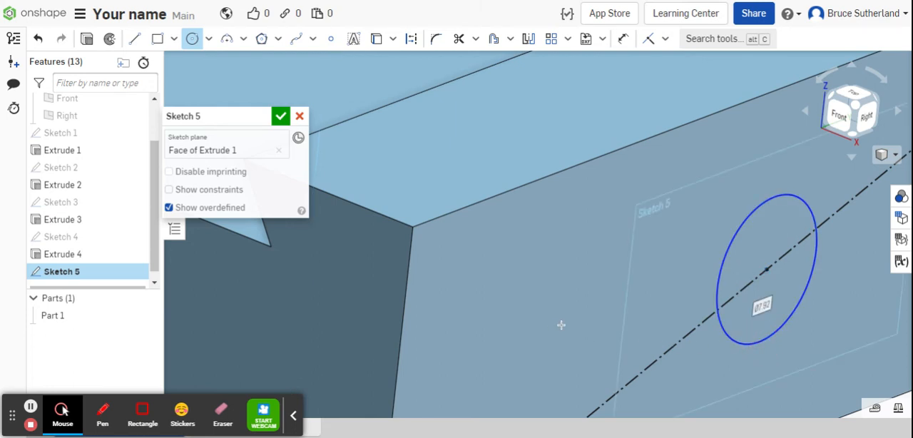
pyautogui.scroll(-3, 605, 277)
pyautogui.scroll(-2, 606, 271)
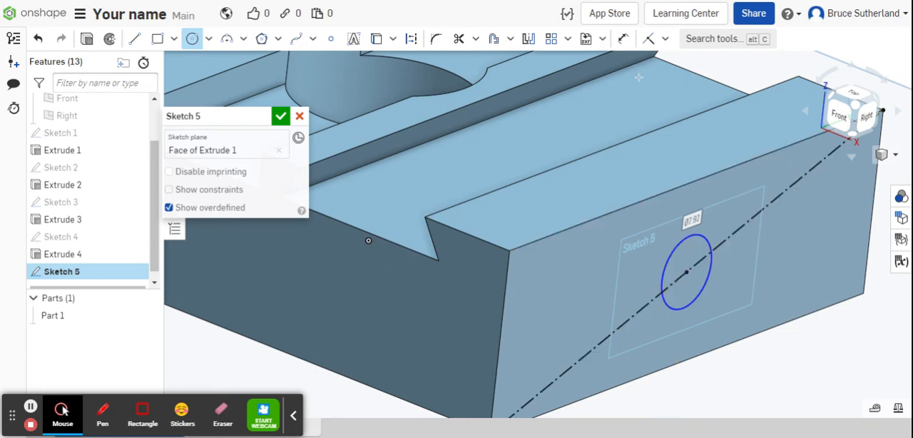
# Dimension the circle's diameter to 15 mm and finish the sketch.
pyautogui.click(624, 40)
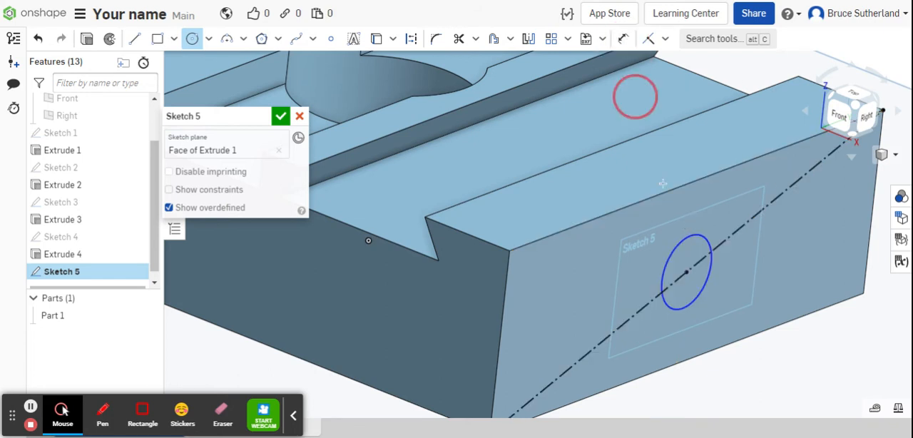
pyautogui.click(681, 310)
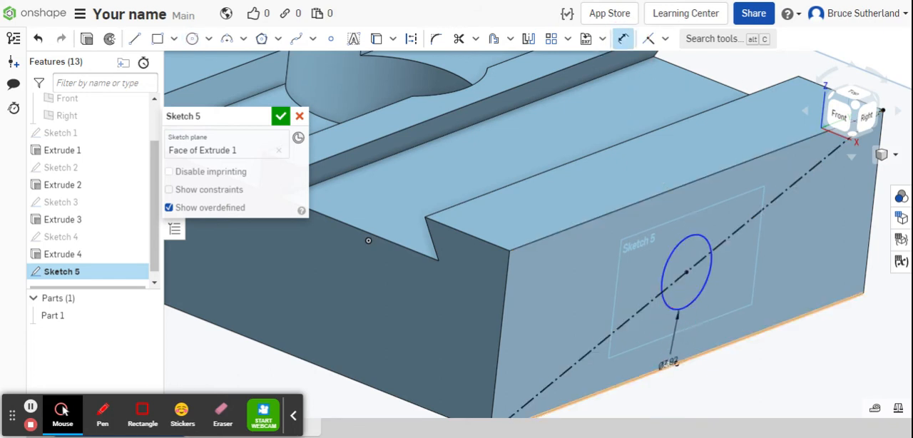
pyautogui.click(589, 289)
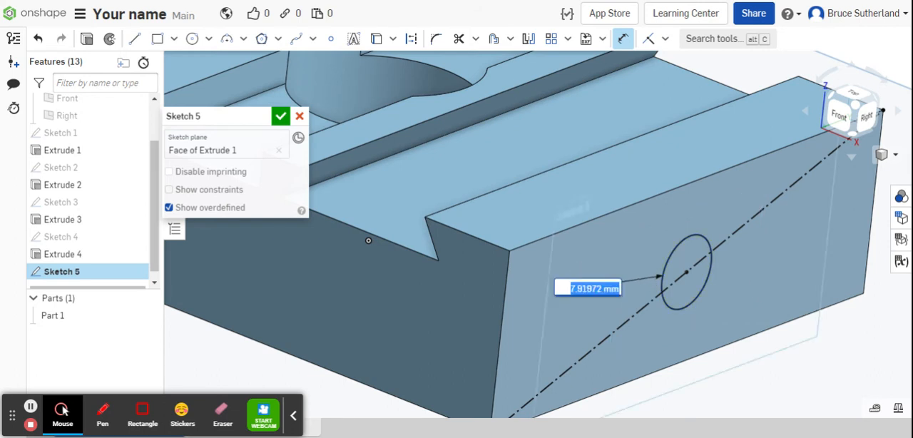
pyautogui.write('1')
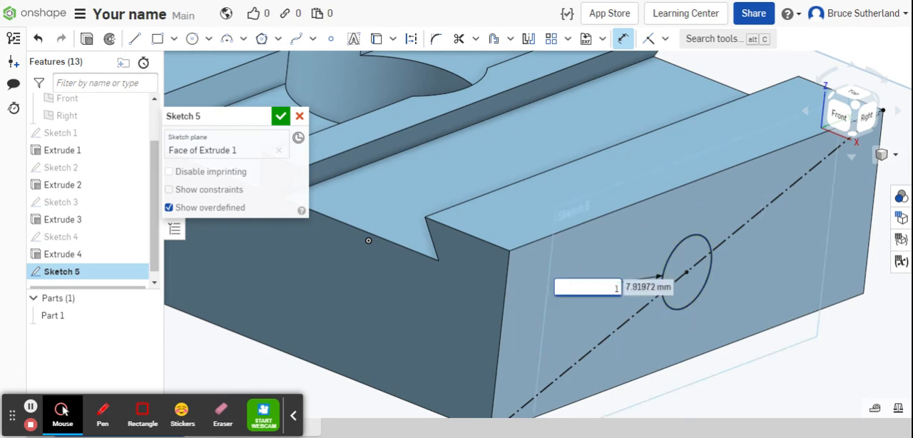
pyautogui.write('5')
pyautogui.press('Return')
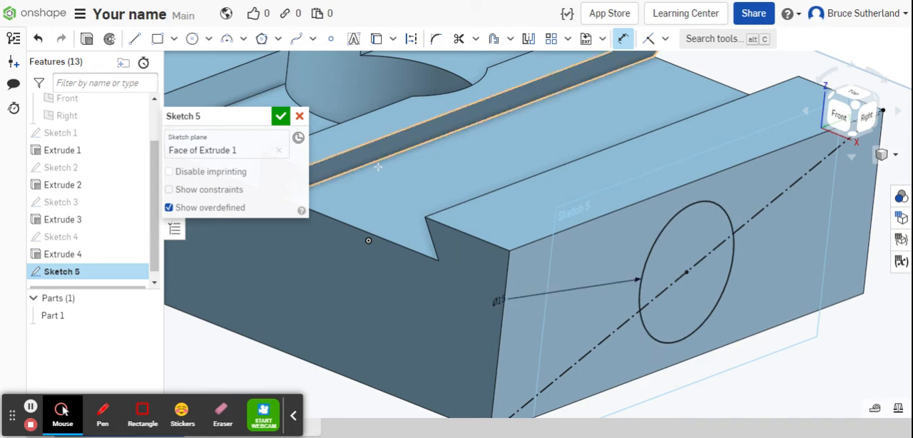
pyautogui.click(281, 116)
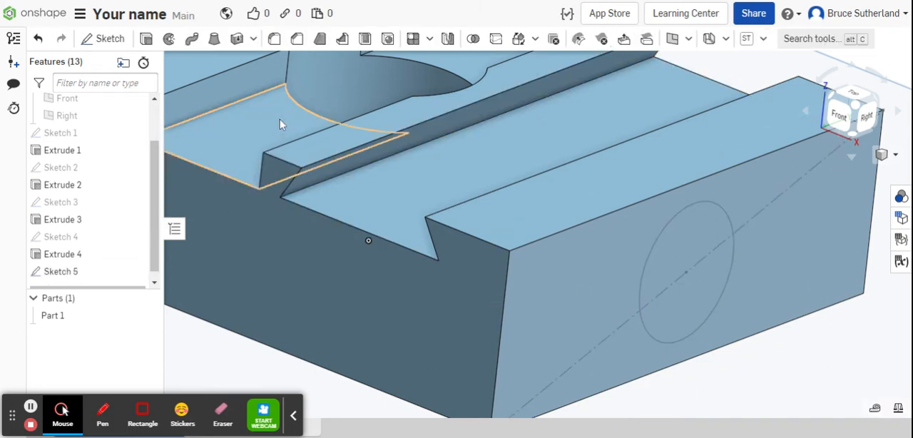
# Extrude the circular region outward as a blind Add extrude 15 mm deep to form a cylindrical boss on the end face.
pyautogui.click(692, 255)
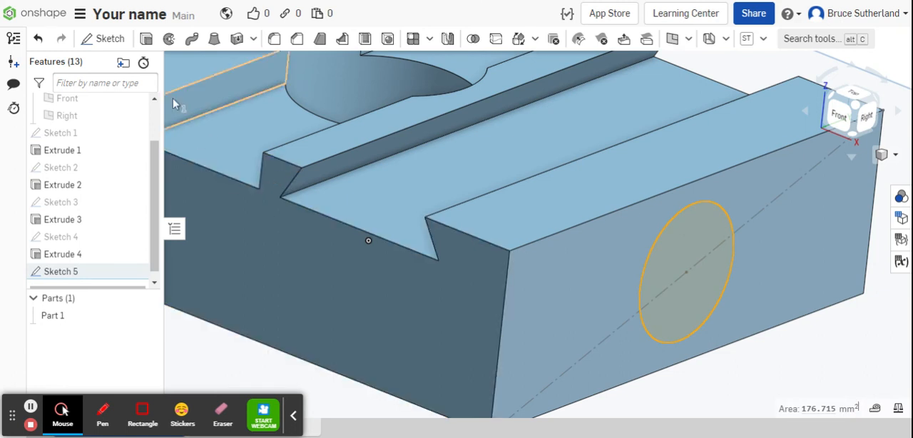
pyautogui.click(146, 39)
pyautogui.click(274, 225)
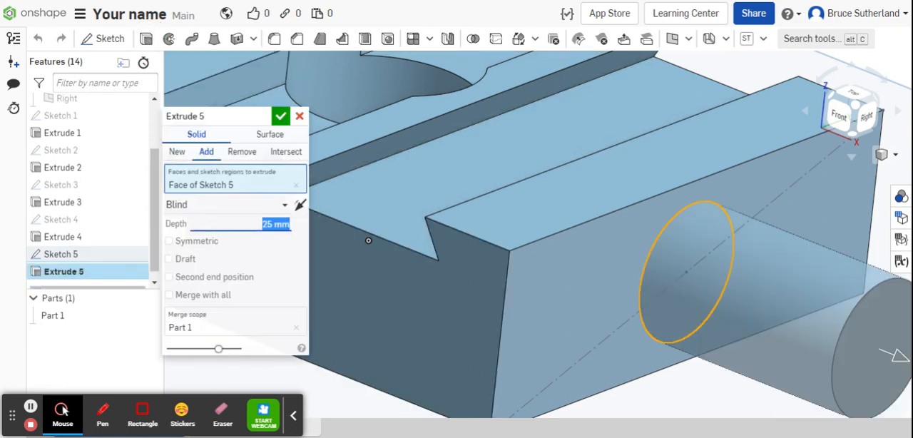
pyautogui.write('1')
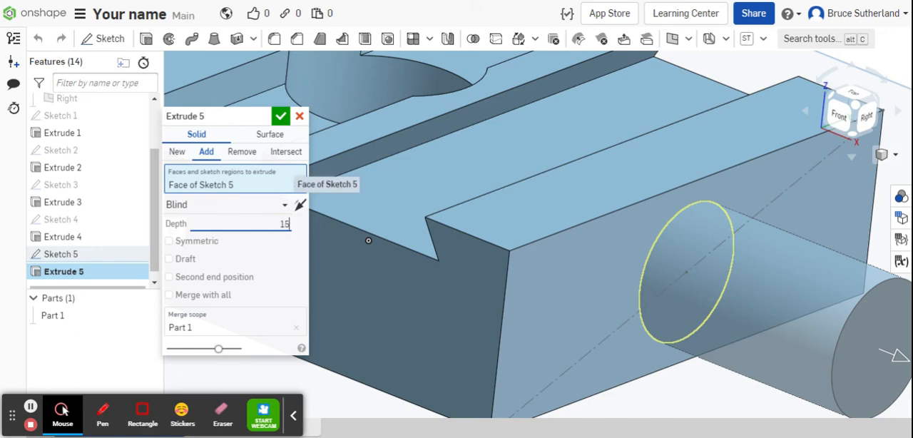
pyautogui.write('5')
pyautogui.press('Return')
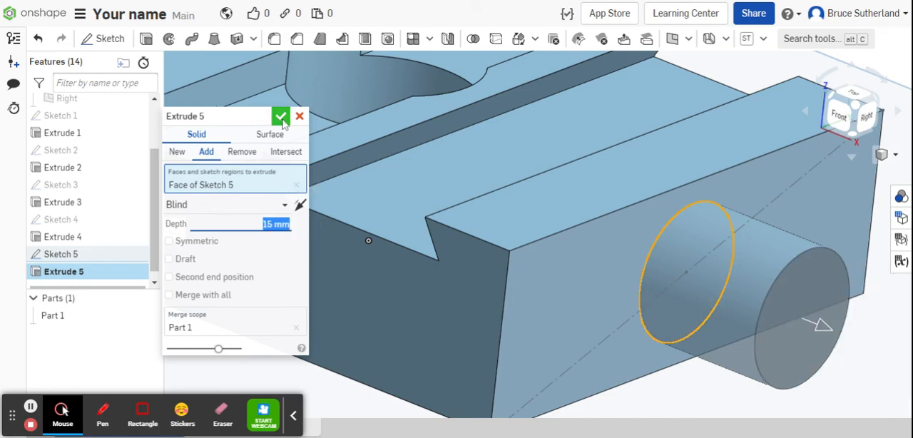
pyautogui.click(282, 118)
# Start a sketch on the block's front face and place a rectangular text box below the slots, near the middle of the face.
pyautogui.scroll(-5, 336, 179)
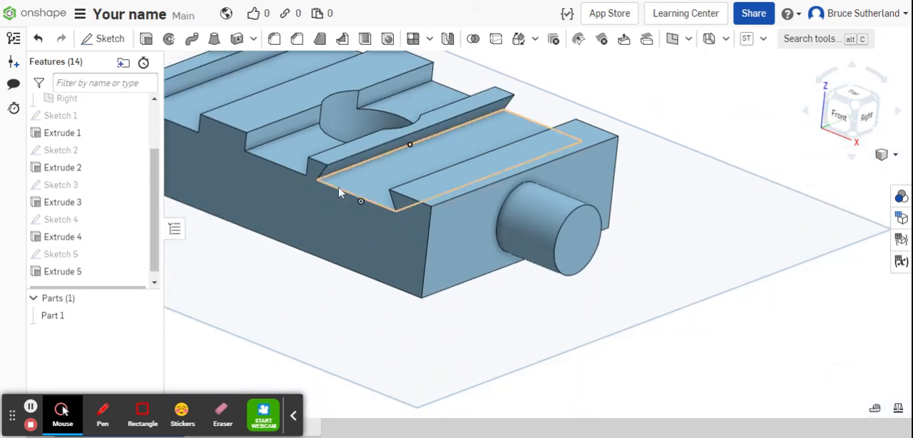
pyautogui.moveTo(339, 192); pyautogui.dragTo(460, 240, button='right')
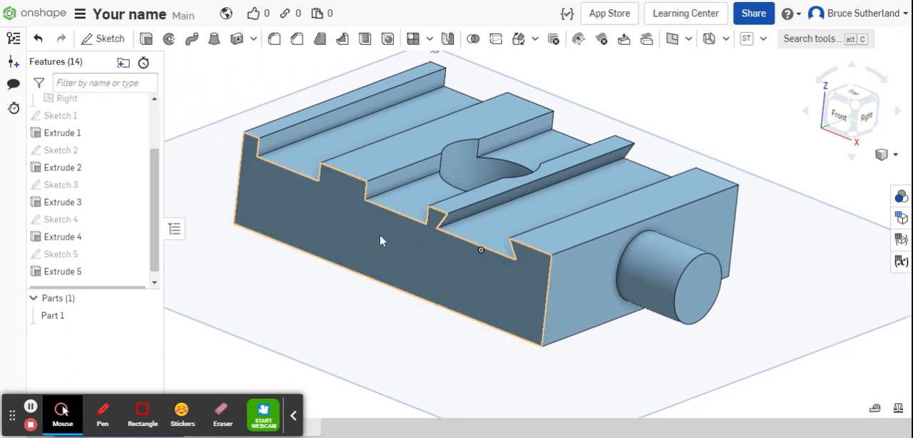
pyautogui.click(839, 126)
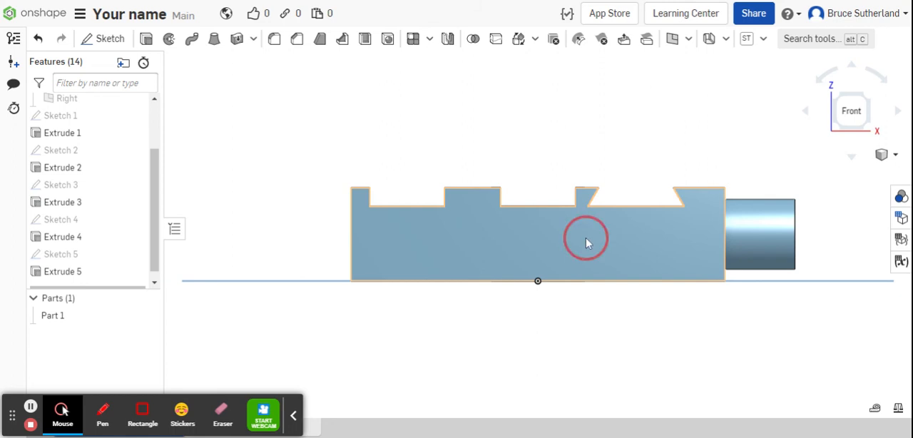
pyautogui.click(586, 243)
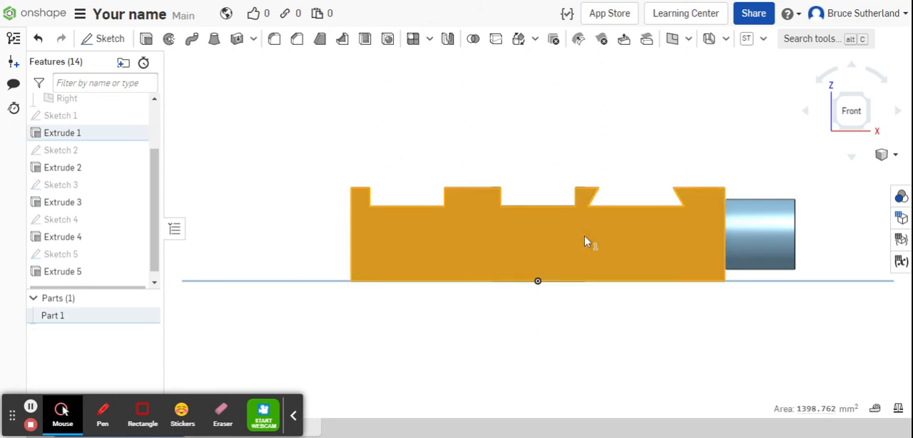
pyautogui.click(111, 41)
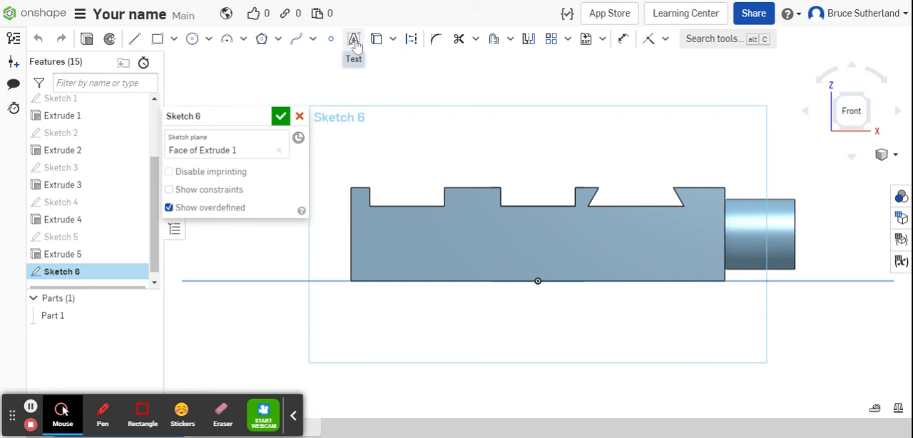
pyautogui.click(354, 43)
pyautogui.moveTo(429, 229); pyautogui.dragTo(592, 266)
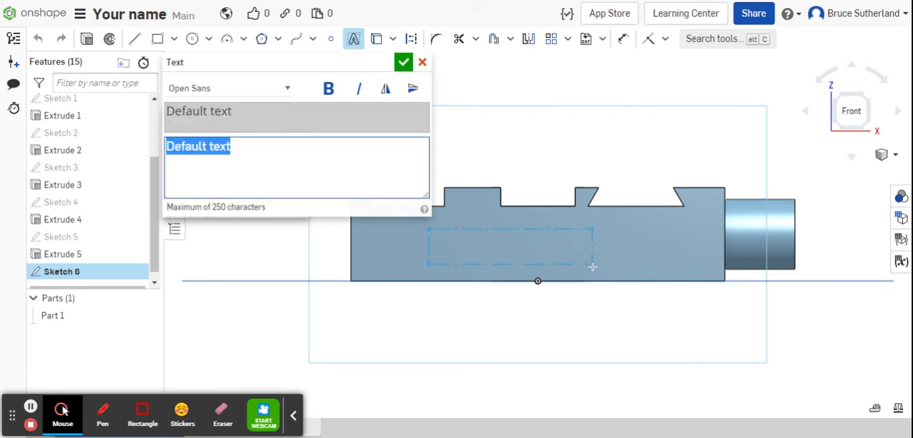
# Replace the default sketch text with the maker's title and short name, formatted bold and italic, and accept the text.
pyautogui.press('BackSpace')
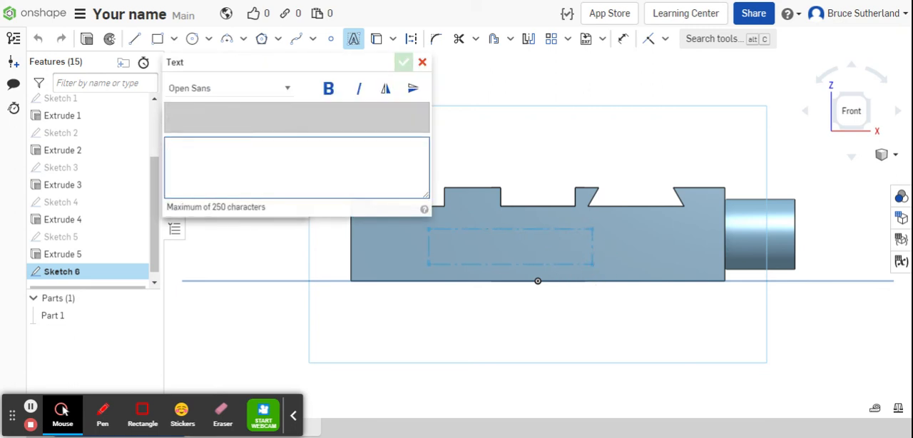
pyautogui.write('Mr')
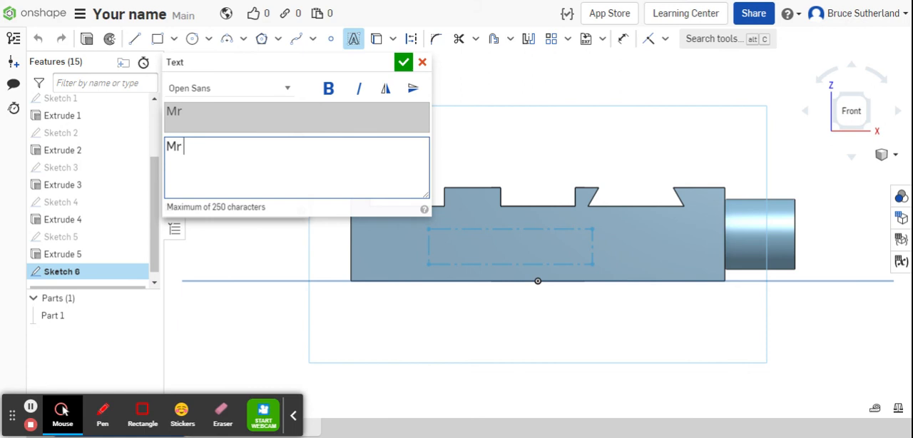
pyautogui.write(' Suth')
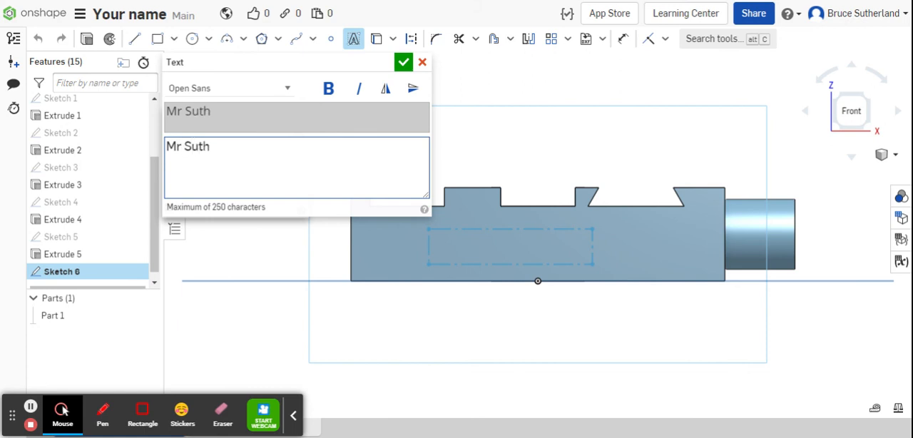
pyautogui.click(328, 88)
pyautogui.click(359, 88)
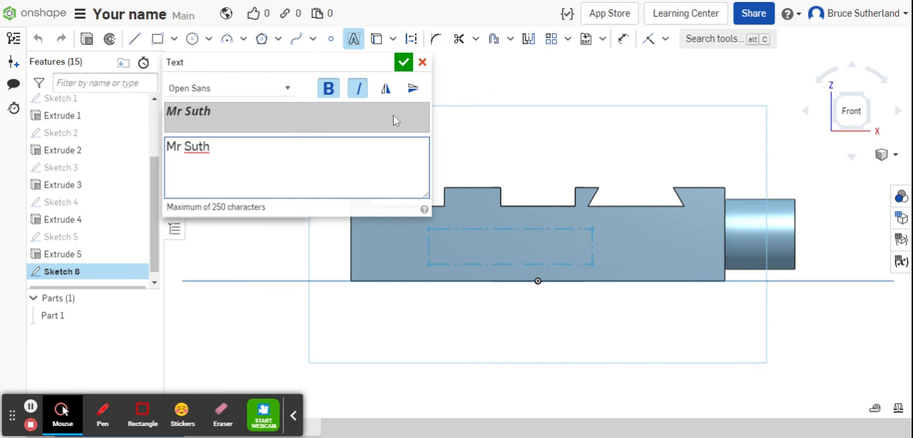
pyautogui.click(403, 63)
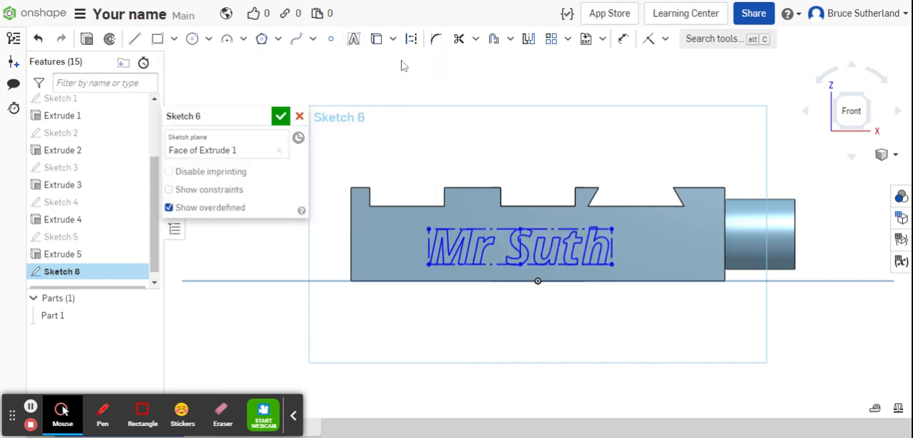
# Move the name text slightly toward the boss to centre it on the front face and finish the sketch.
pyautogui.moveTo(428, 229)
pyautogui.mouseDown()
pyautogui.moveTo(393, 231)
pyautogui.moveTo(502, 231)
pyautogui.moveTo(441, 232)
pyautogui.mouseUp()
pyautogui.moveTo(528, 228); pyautogui.dragTo(526, 231)
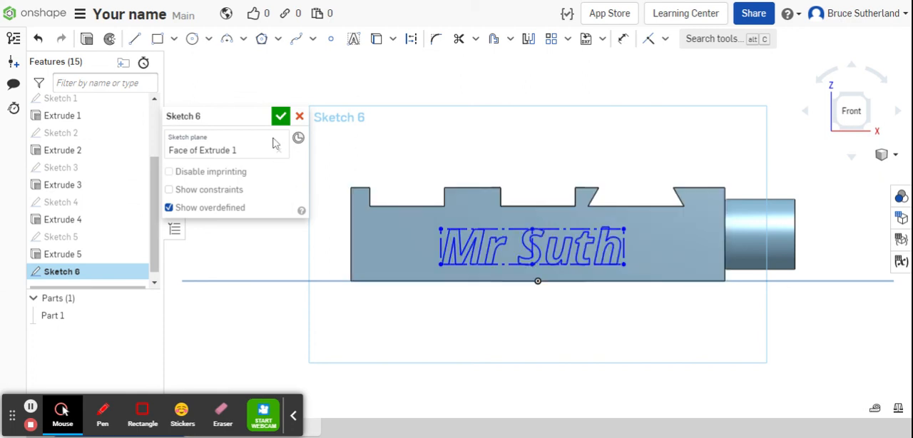
pyautogui.click(280, 116)
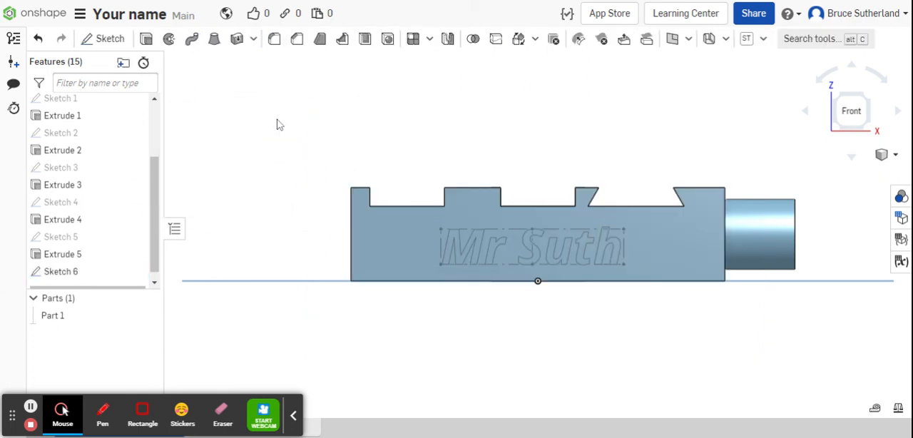
# Engrave the name text into the front face with a blind Remove extrude 1 mm deep.
pyautogui.click(454, 255)
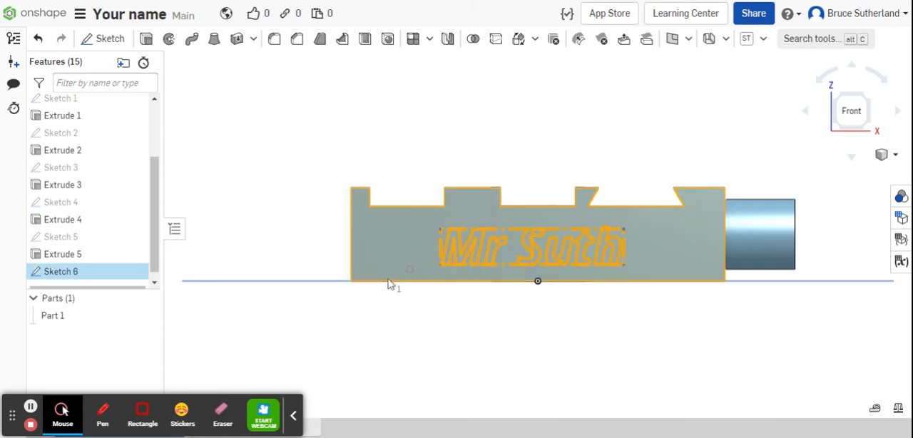
pyautogui.click(145, 39)
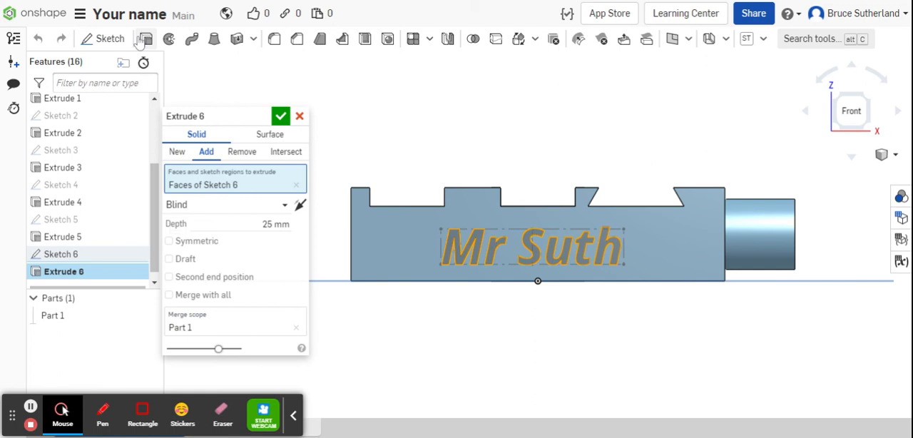
pyautogui.click(243, 153)
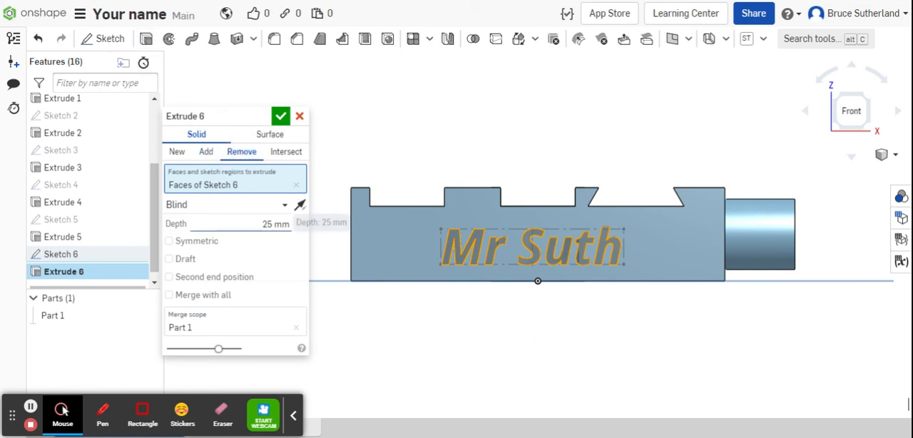
pyautogui.click(275, 224)
pyautogui.write('1')
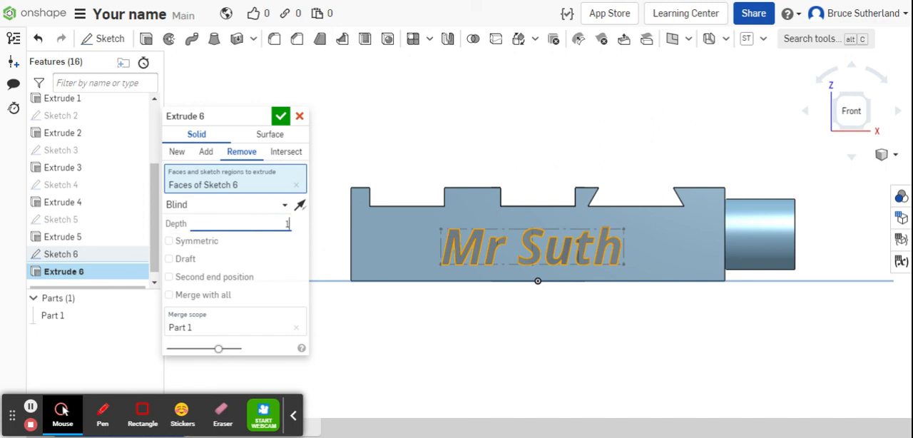
pyautogui.press('Return')
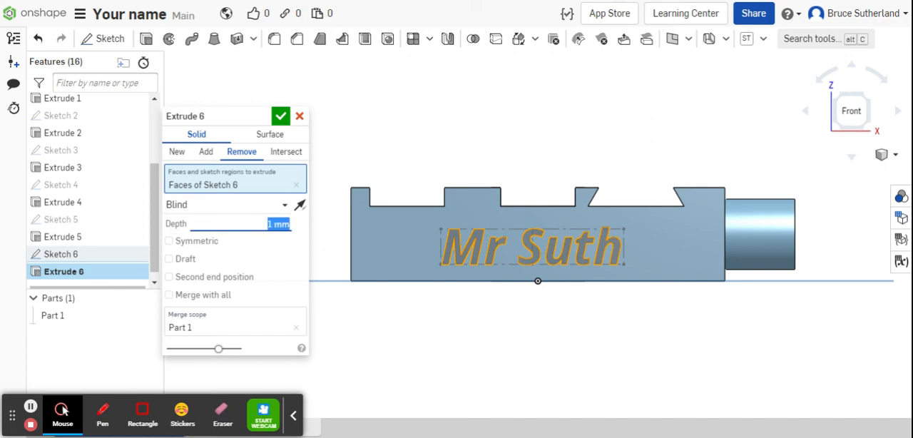
pyautogui.click(280, 116)
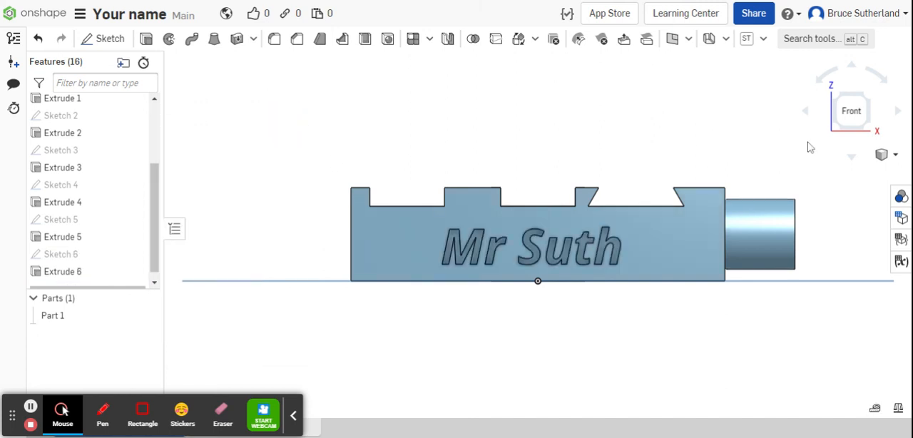
# Switch to the isometric view and examine the finished block with its engraved name, slots, hole and boss up close.
pyautogui.click(895, 156)
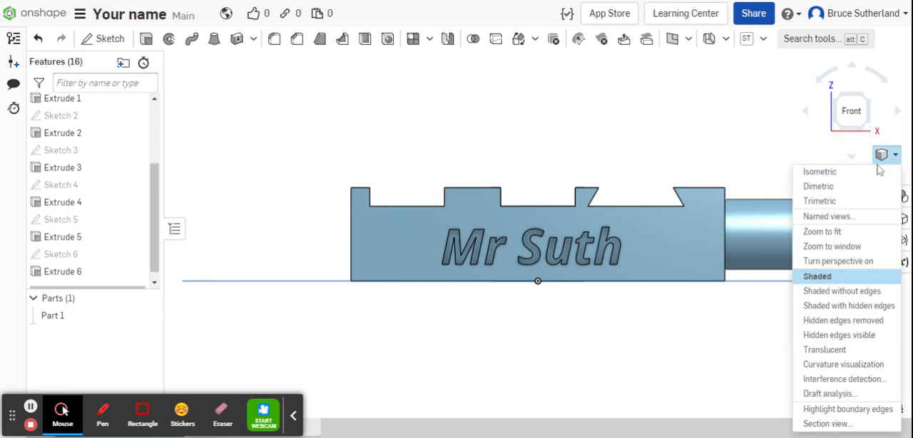
pyautogui.click(870, 172)
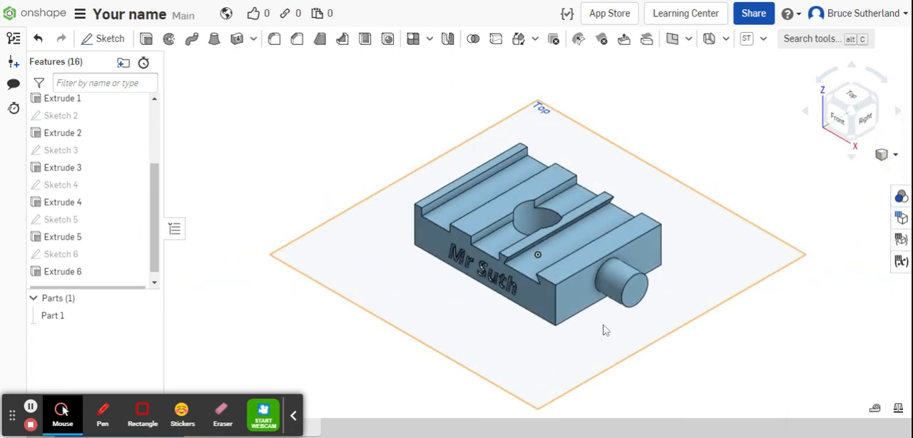
pyautogui.scroll(5, 606, 328)
pyautogui.moveTo(611, 329); pyautogui.dragTo(623, 375, button='middle')
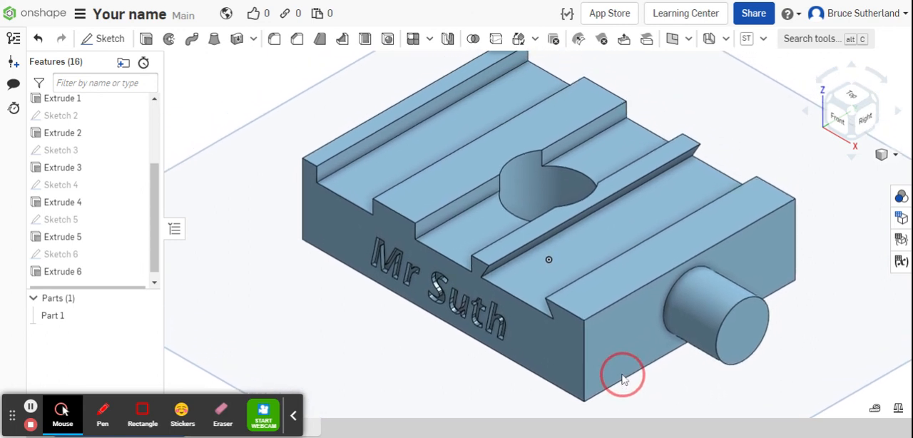
pyautogui.scroll(2, 622, 378)
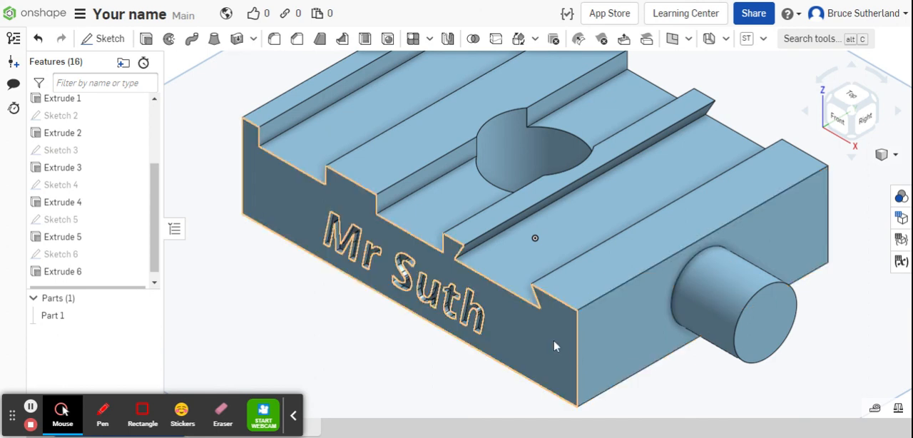
pyautogui.click(30, 425)
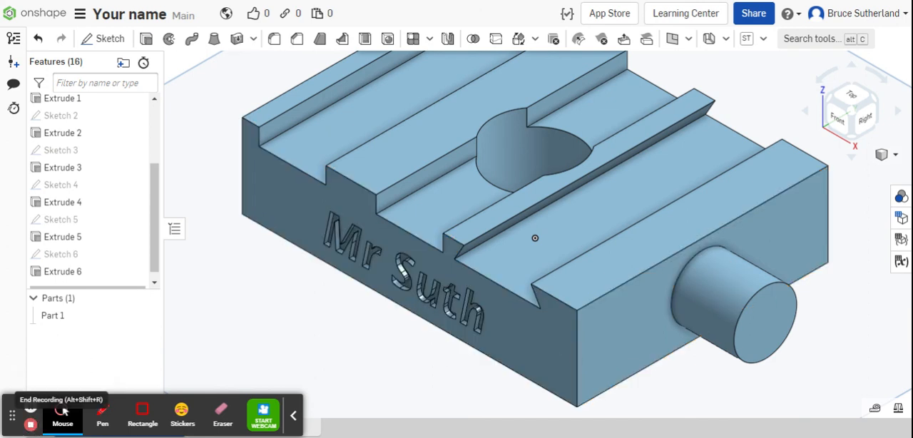